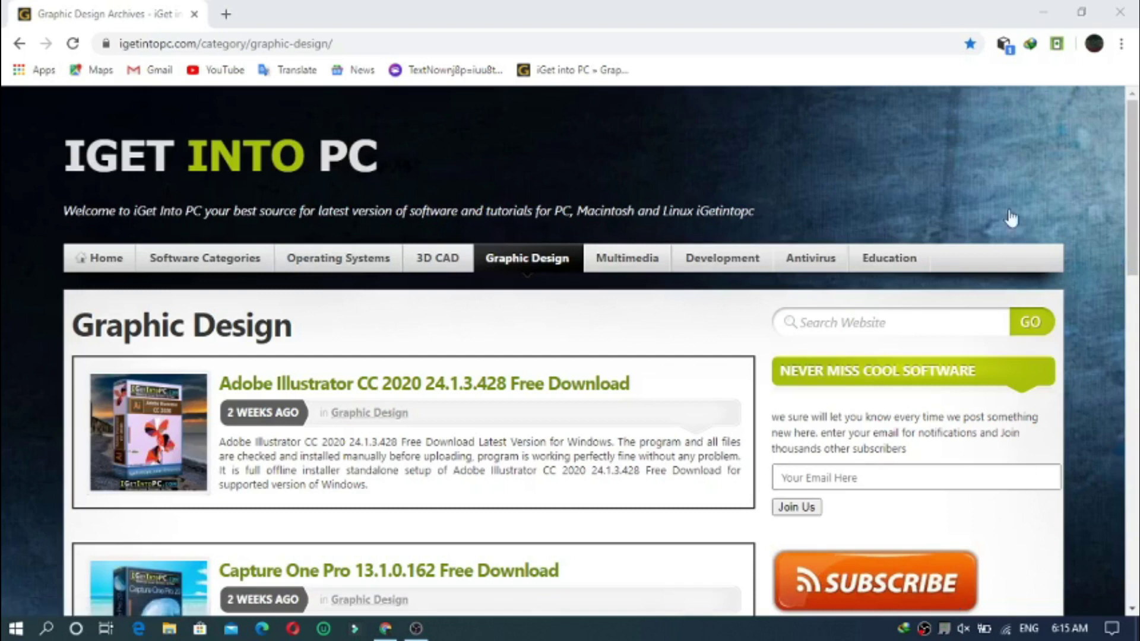
- Search the website for "adobe" and look through the first page of results
left_click_drag(1137, 190, 1137, 157)
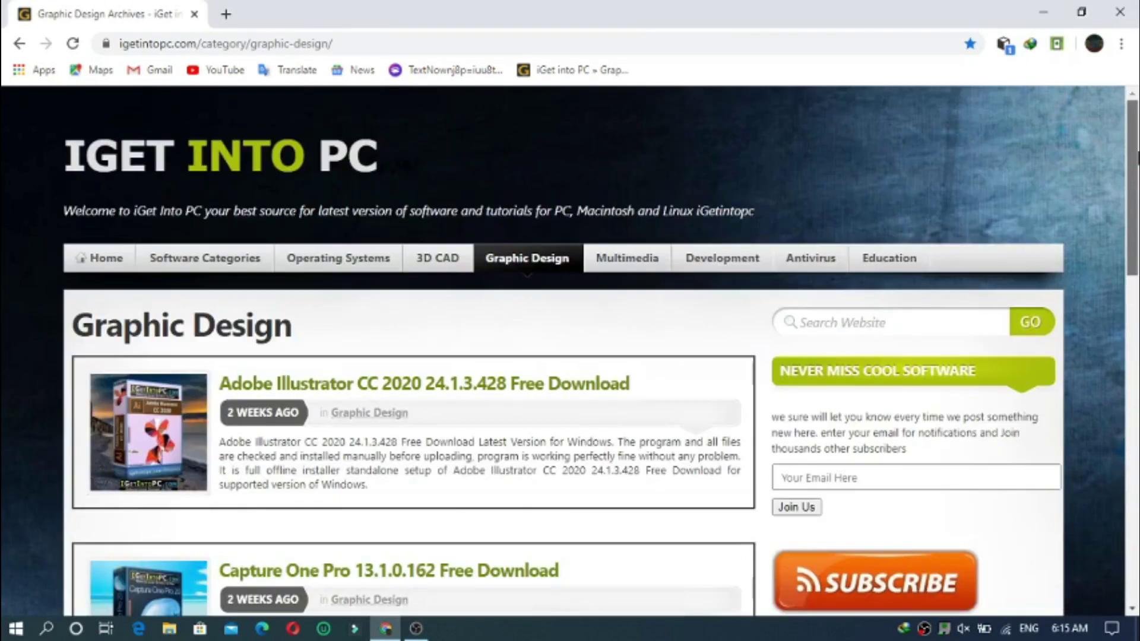
left_click(832, 321)
left_click(839, 361)
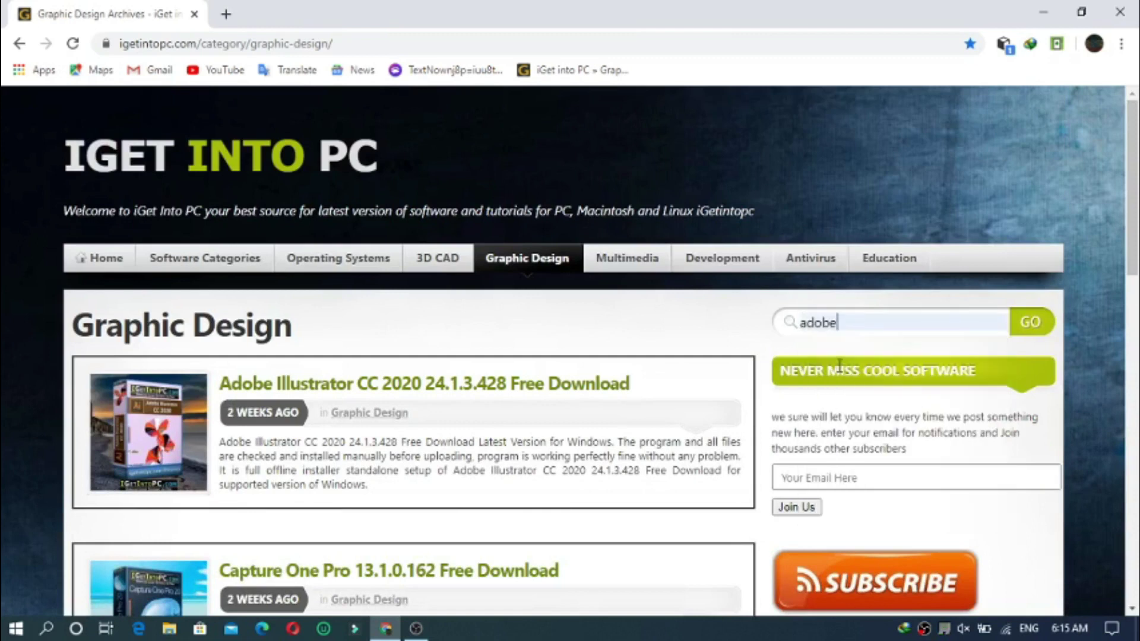
left_click(1017, 332)
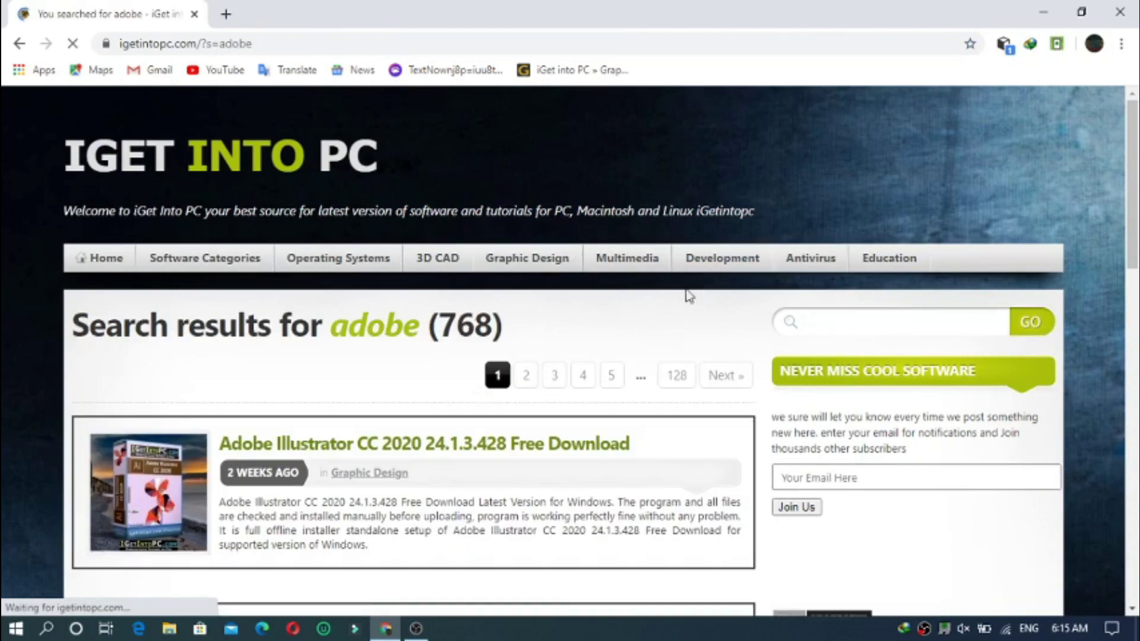
scroll(1134, 148, "down", 6)
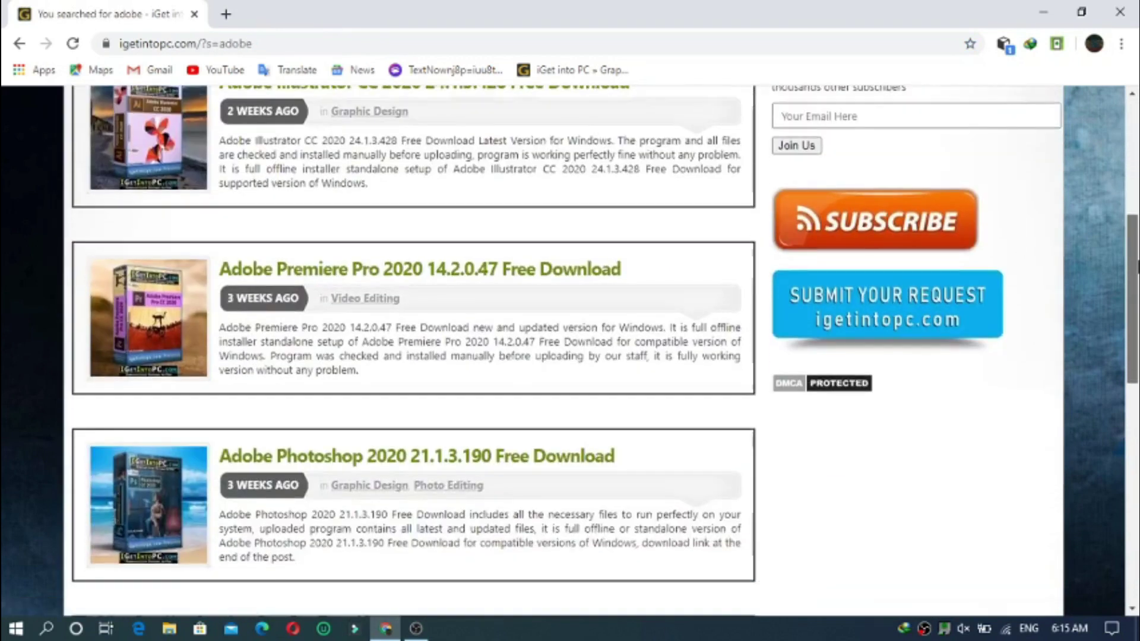
scroll(1137, 101, "up", 4)
scroll(1137, 101, "up", 2)
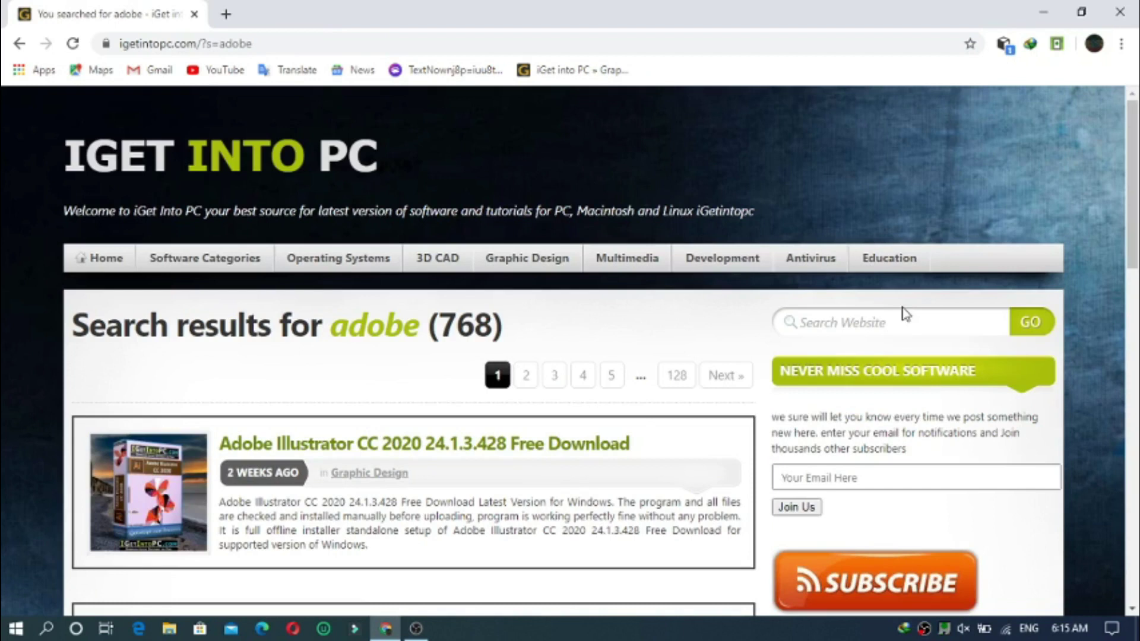
left_click_drag(1131, 169, 1134, 490)
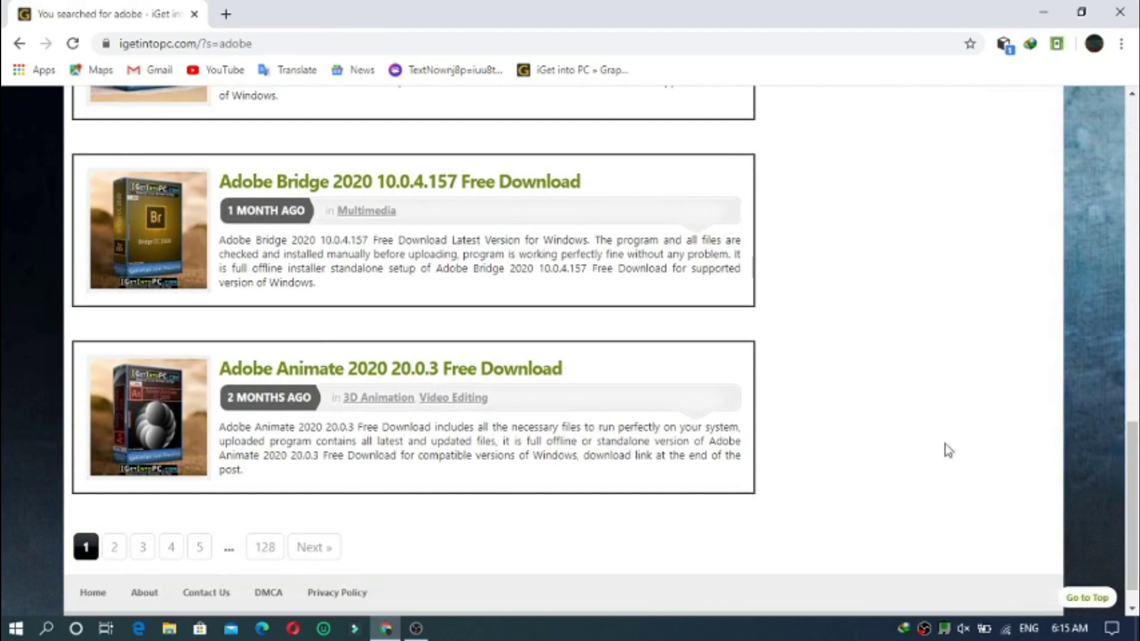
left_click_drag(1132, 486, 1136, 221)
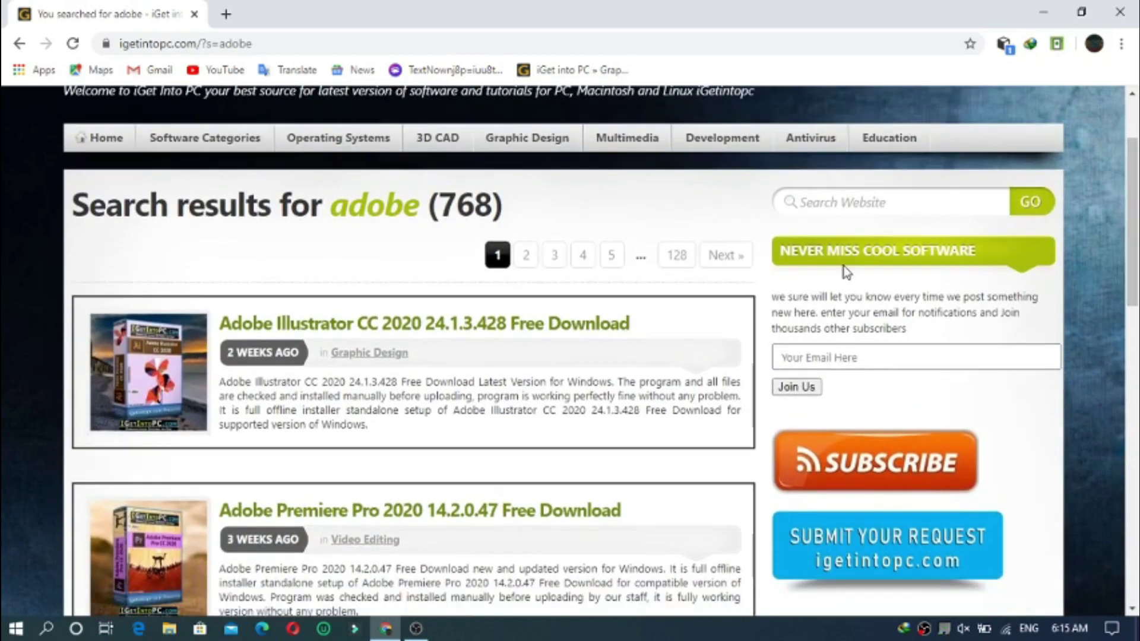
- Check the installed Windows version by running winver, and close the About Windows window
key("super")
type("run")
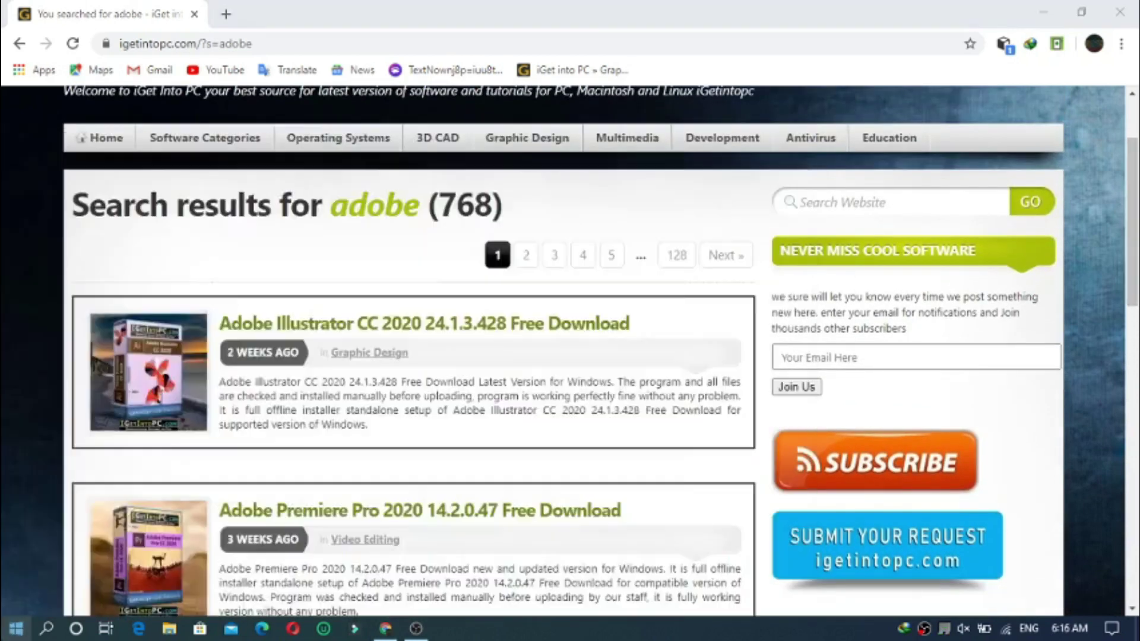
key("Return")
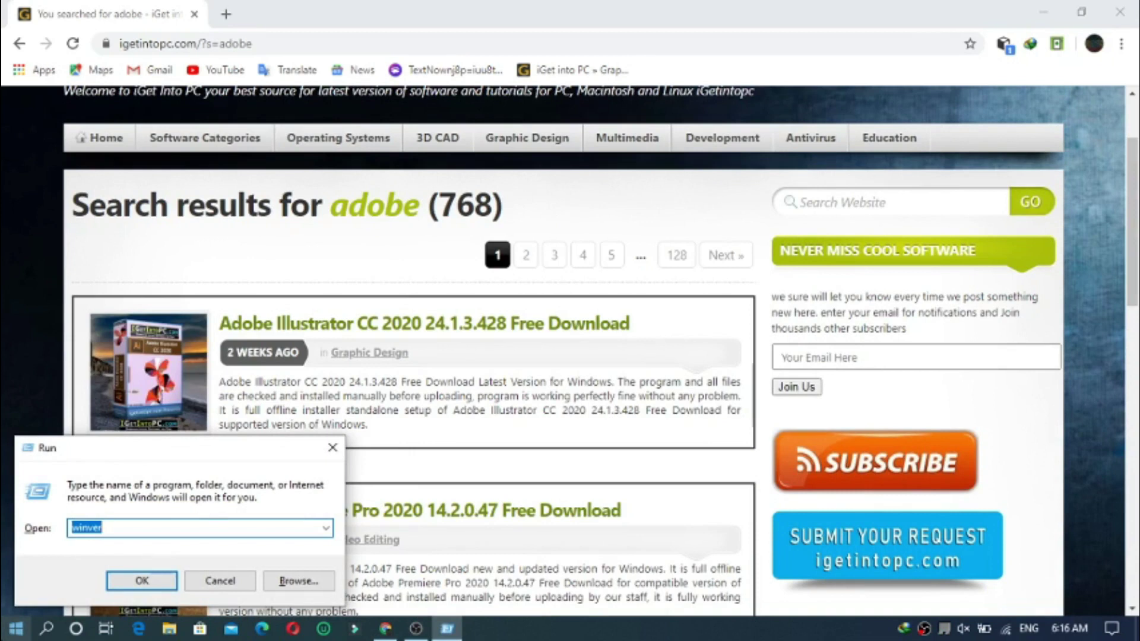
type("winver")
key("Return")
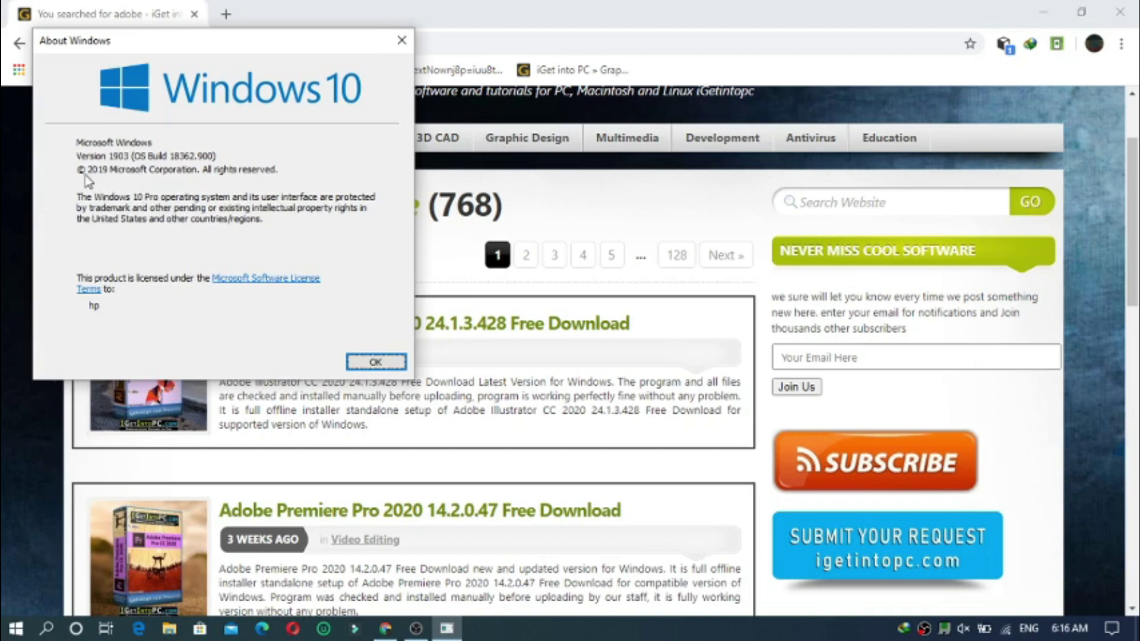
left_click(402, 40)
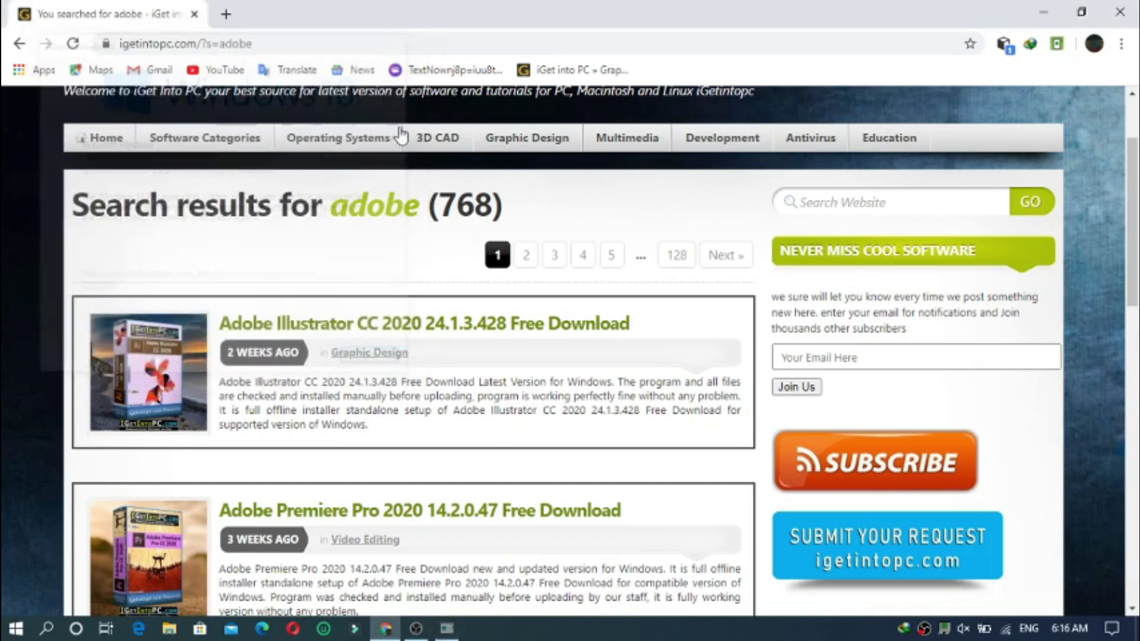
- Search the website for "adobe 2019" and look through the listed downloads
left_click(855, 204)
type("adobe ")
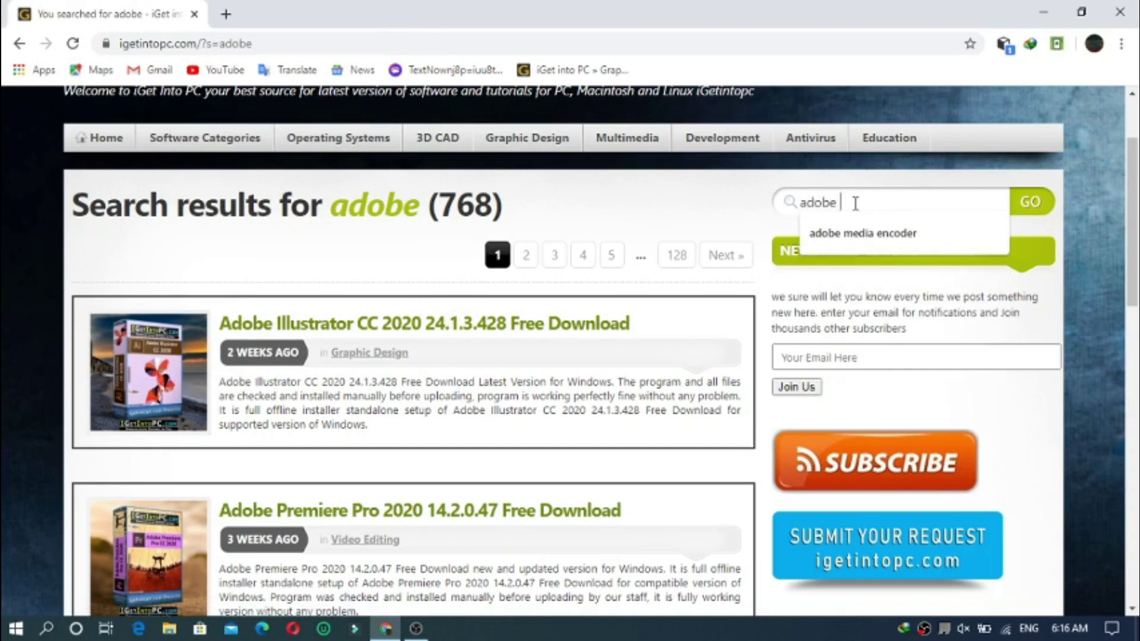
type("2019")
key("Return")
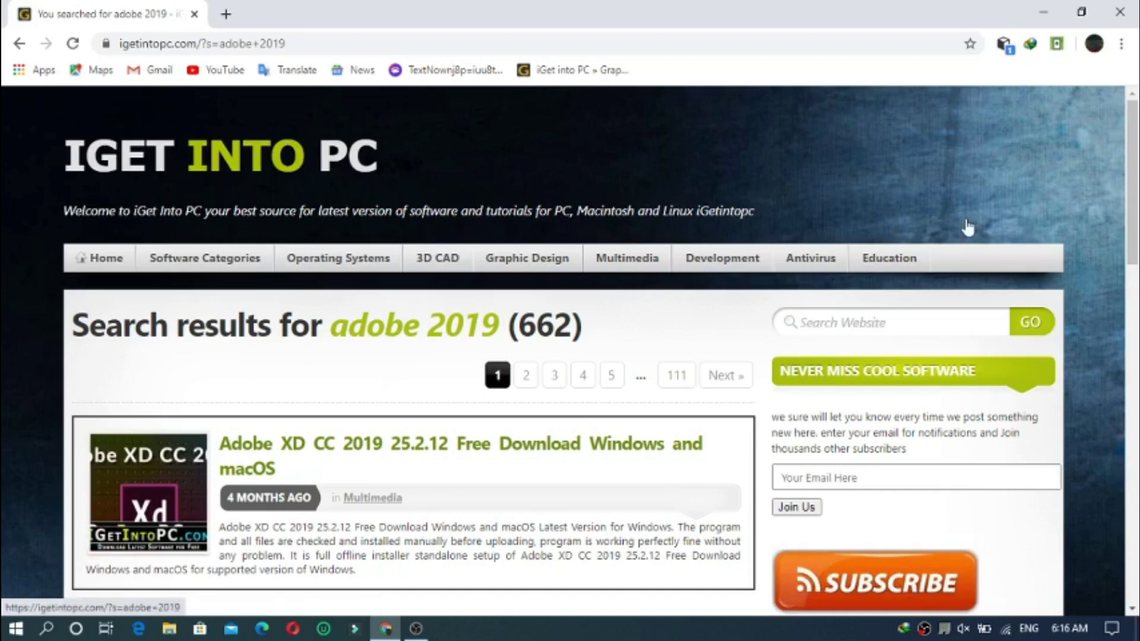
scroll(1135, 231, "down", 4)
left_click_drag(1136, 230, 1135, 283)
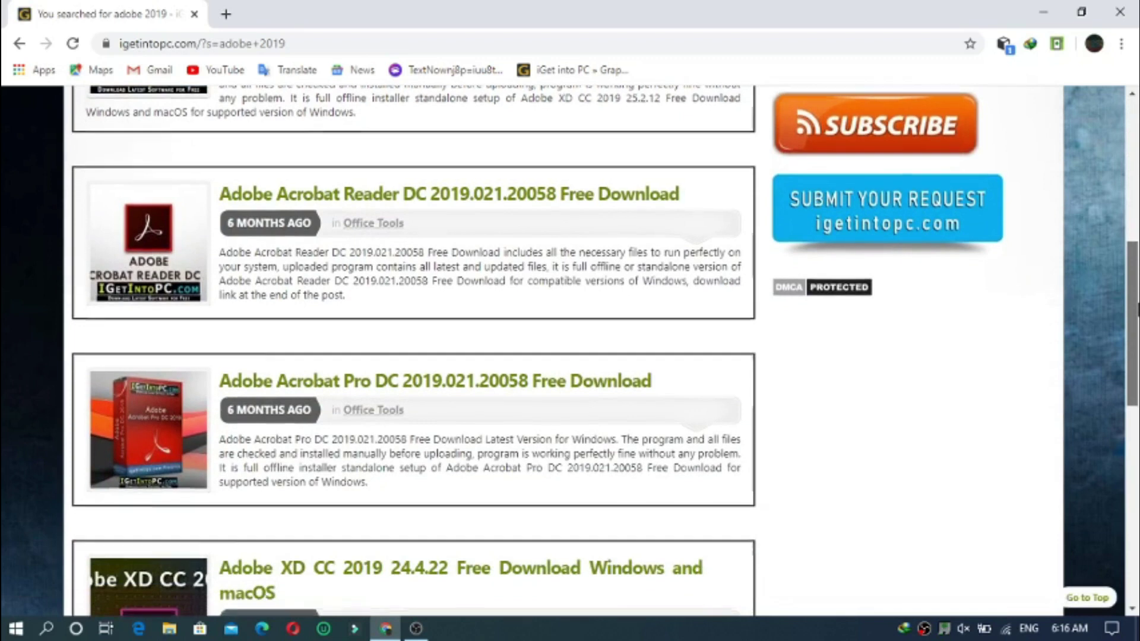
scroll(542, 385, "down", 2)
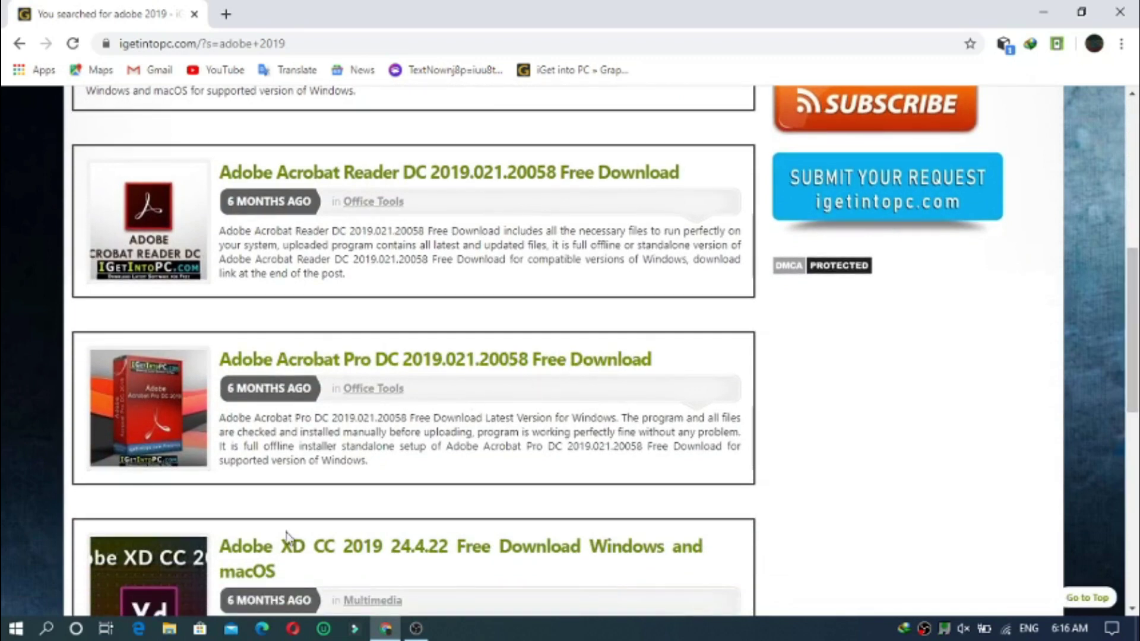
scroll(845, 364, "up", 8)
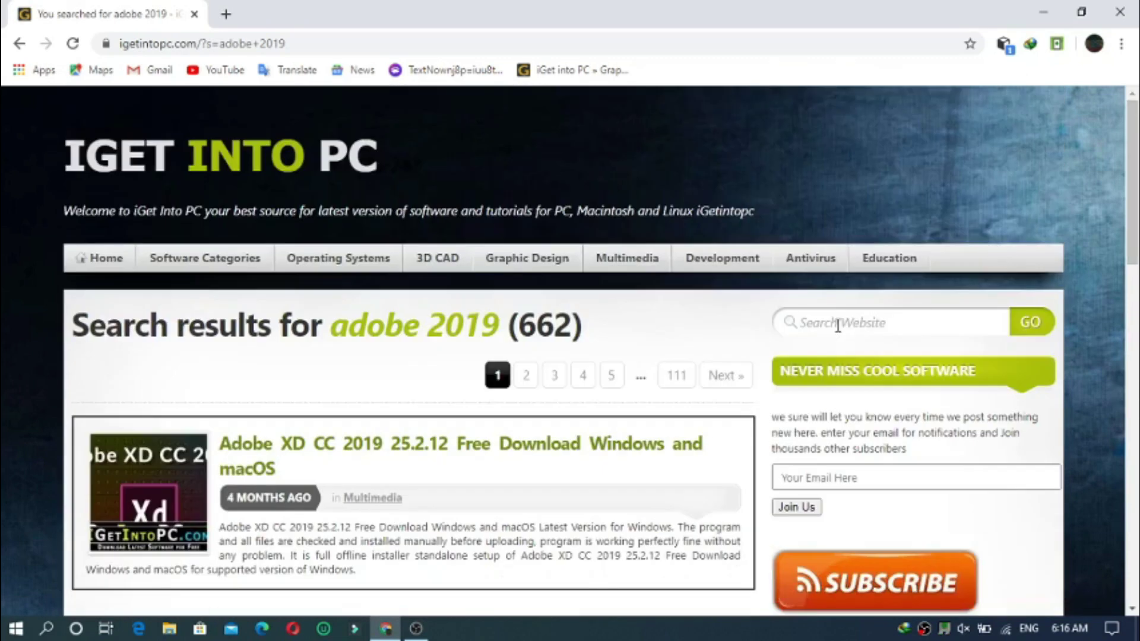
- Repeat the website search with only the term "adobe"
left_click(838, 325)
left_click(831, 355)
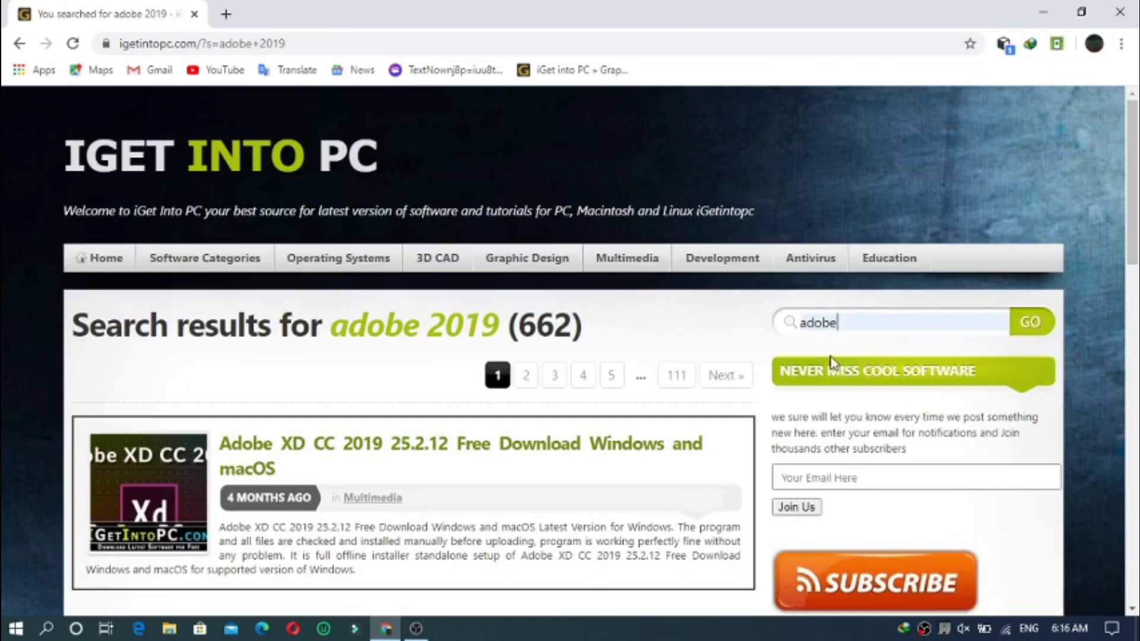
left_click(1030, 328)
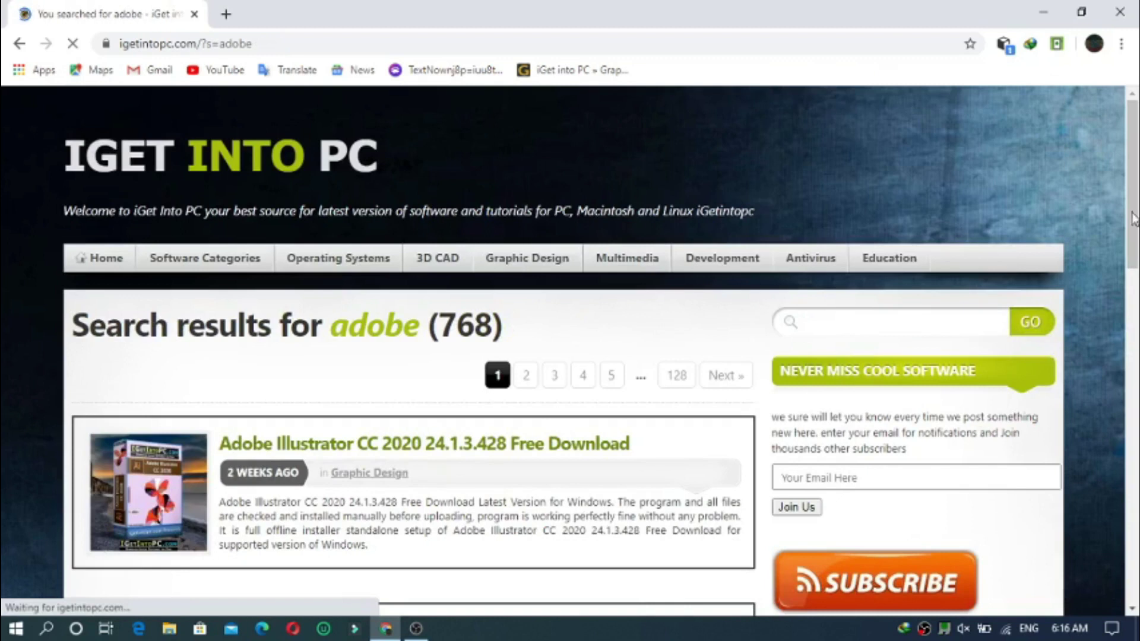
- Search the website for "adobe photoshop" and open the Adobe Photoshop 2020 21.1.3.190 Free Download page
left_click(861, 324)
type("a")
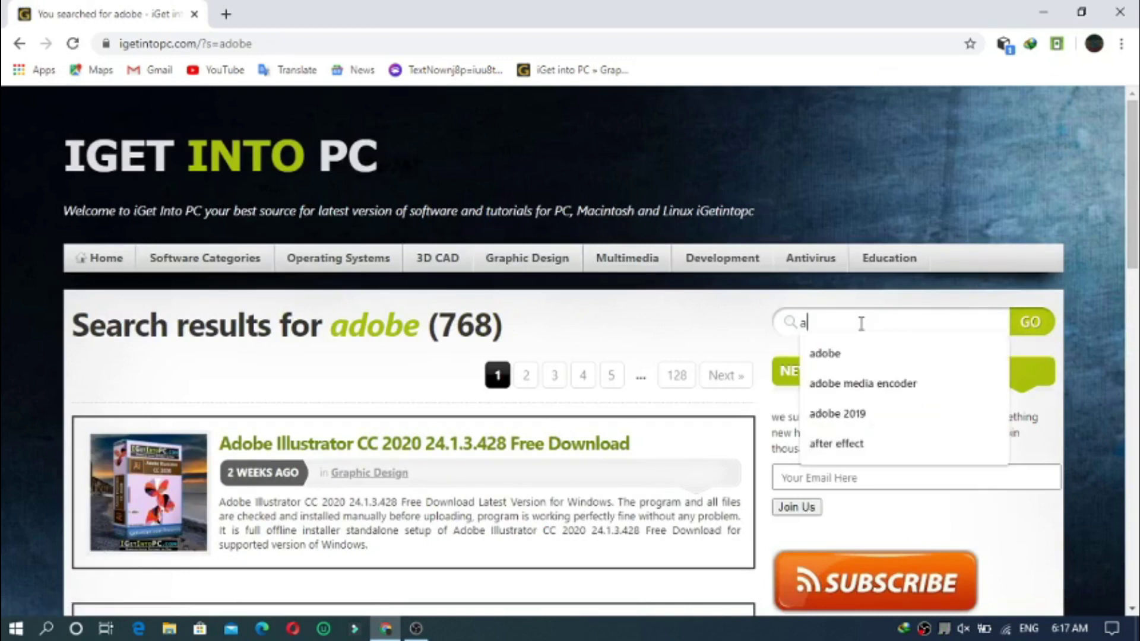
type("dfobe")
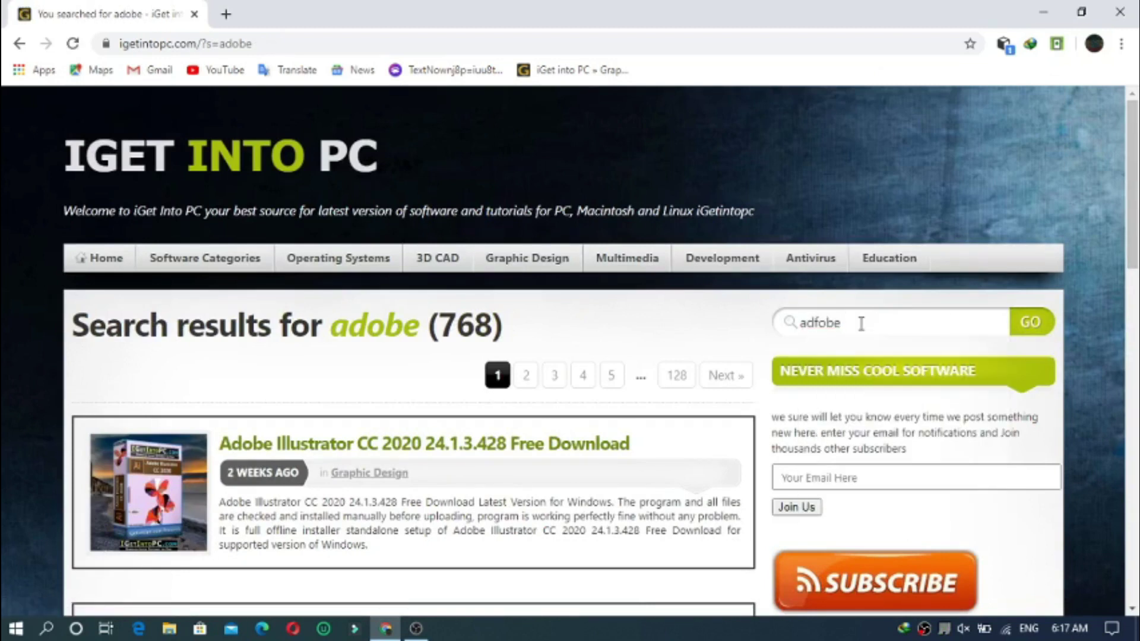
key("BackSpace")
key("BackSpace")
key("BackSpace")
key("BackSpace")
type("obe")
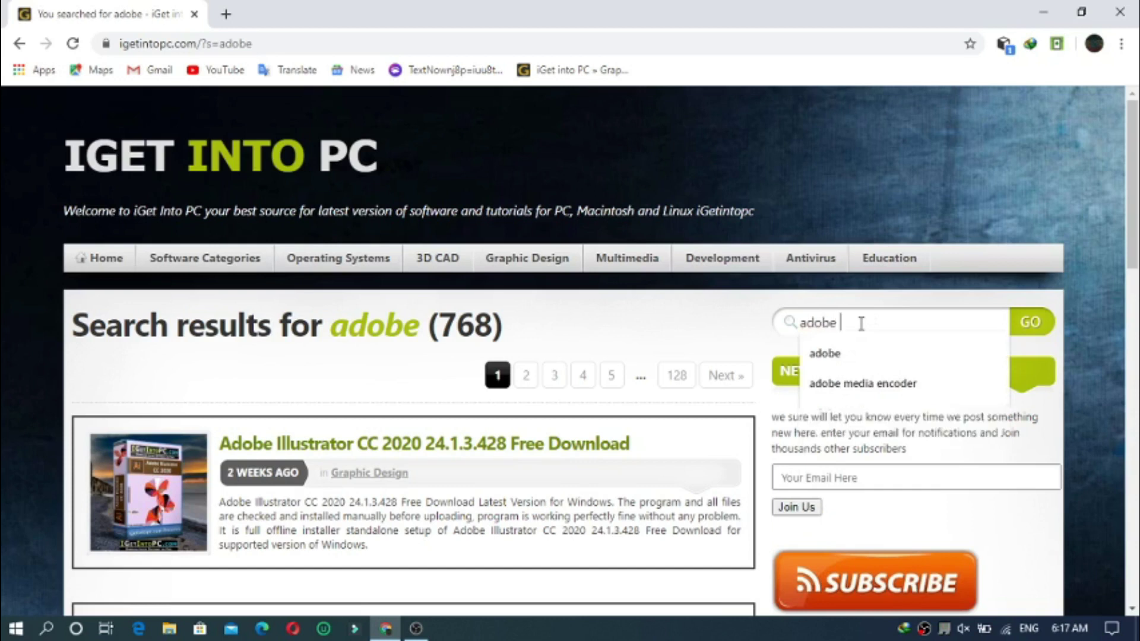
type(" pho")
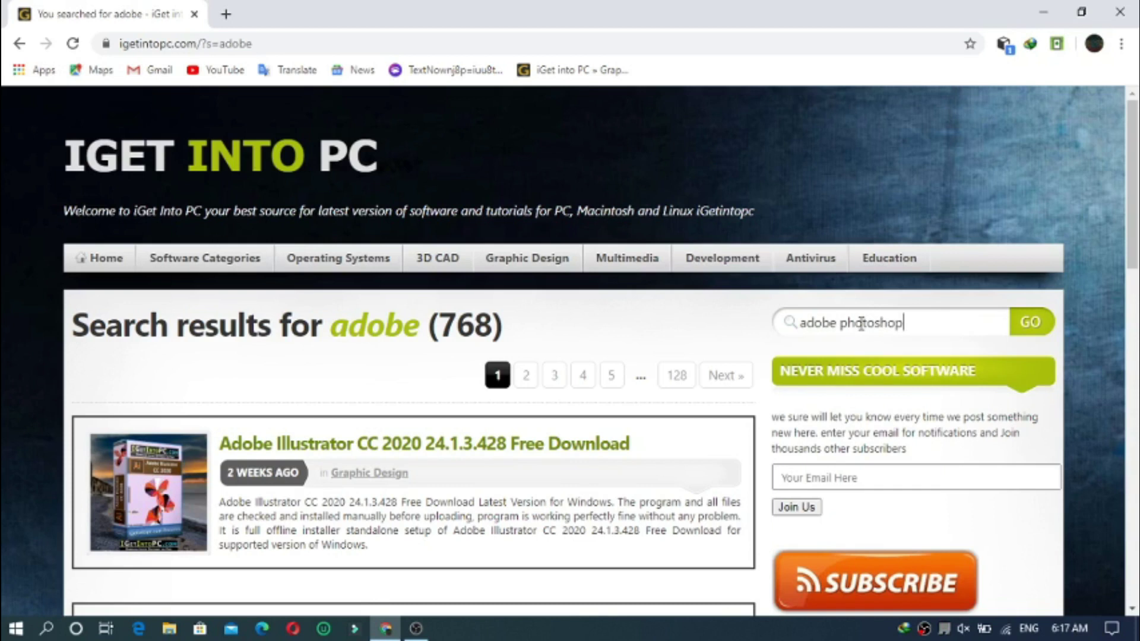
type("toshop")
double_click(860, 323)
left_click(1031, 323)
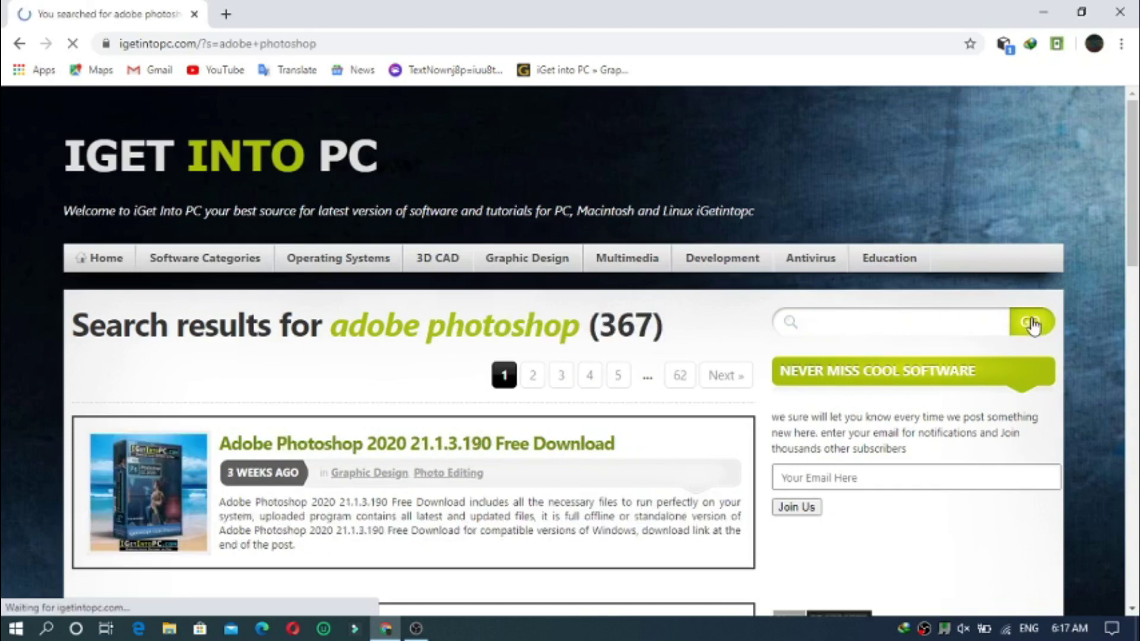
left_click(523, 454)
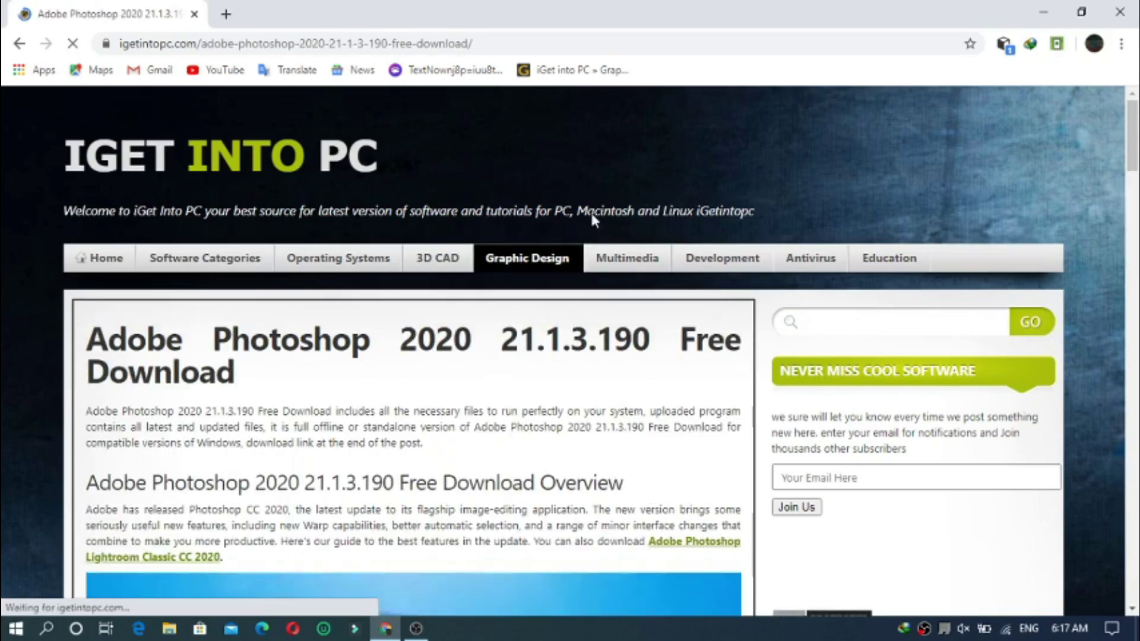
- Request the Photoshop 2020 download from its article and start it from the Wait For Resource page once the countdown ends
scroll(520, 171, "down", 15)
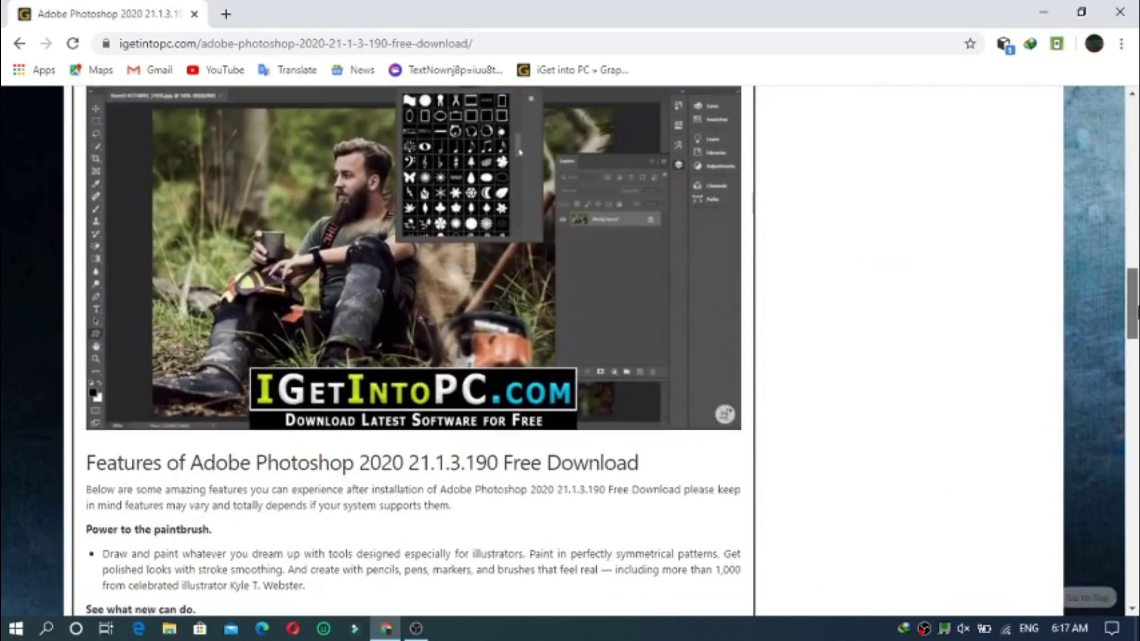
left_click_drag(1136, 311, 905, 509)
left_click(421, 602)
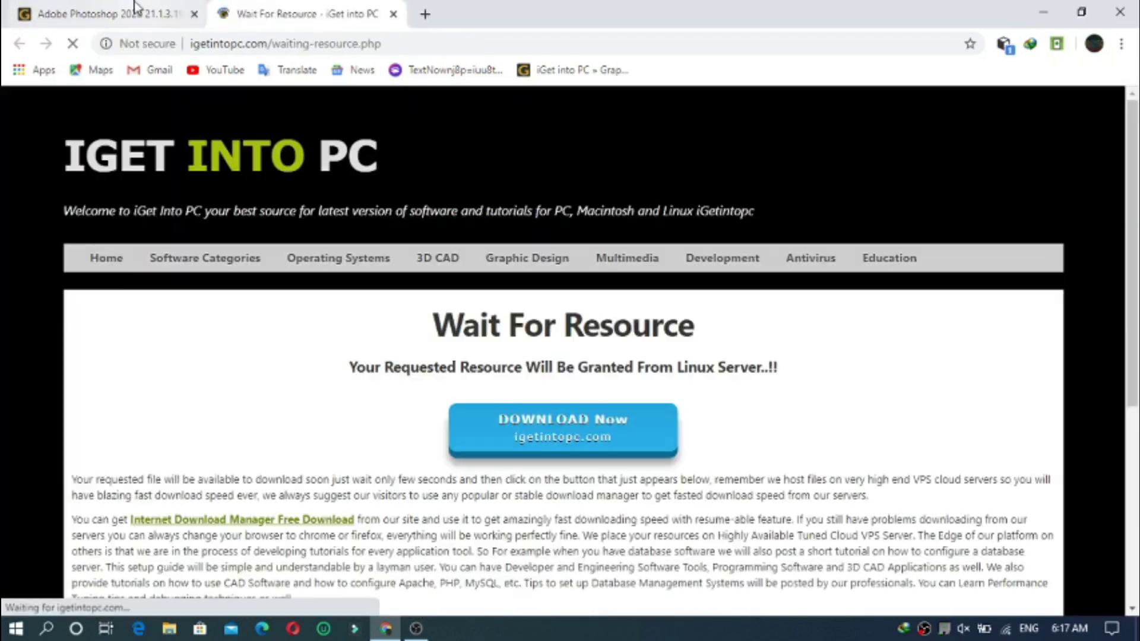
left_click(135, 8)
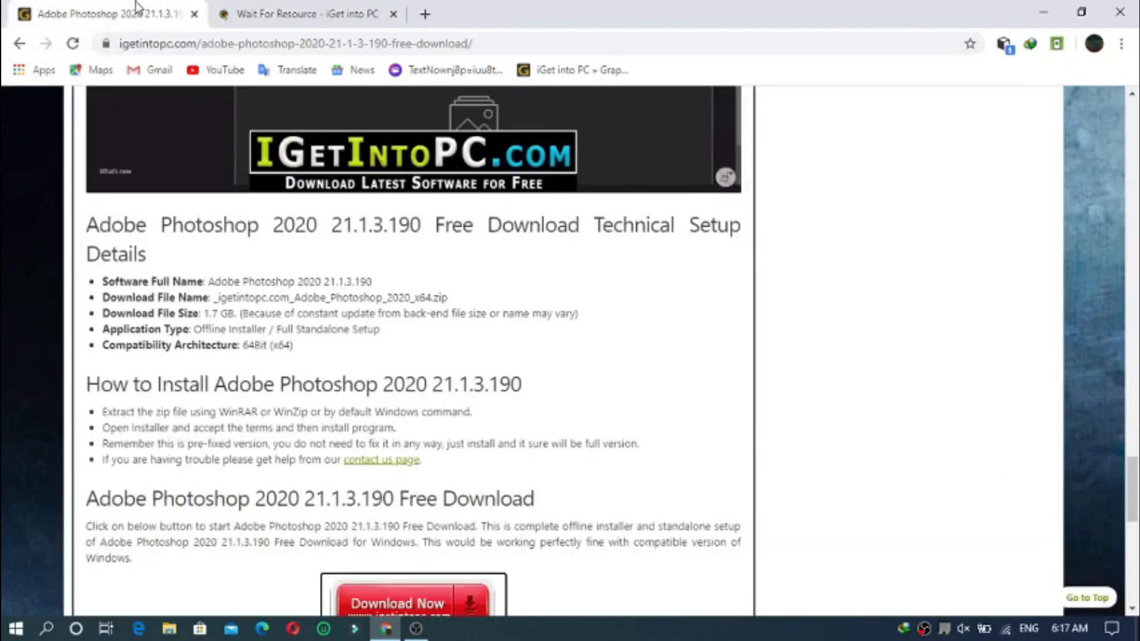
left_click_drag(1131, 490, 1132, 133)
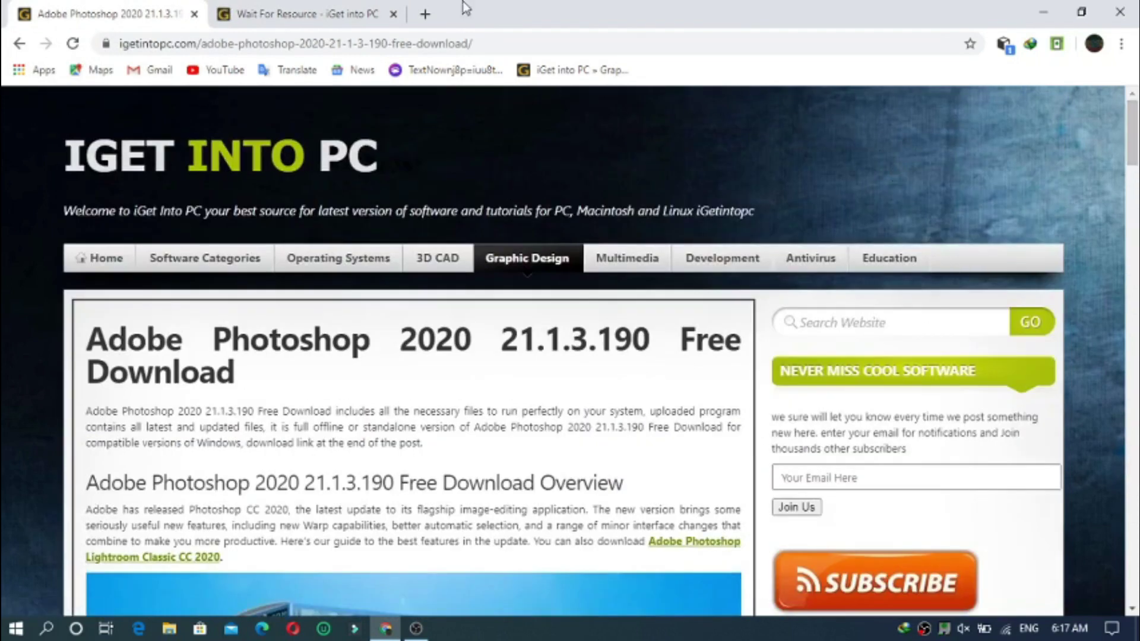
left_click(336, 8)
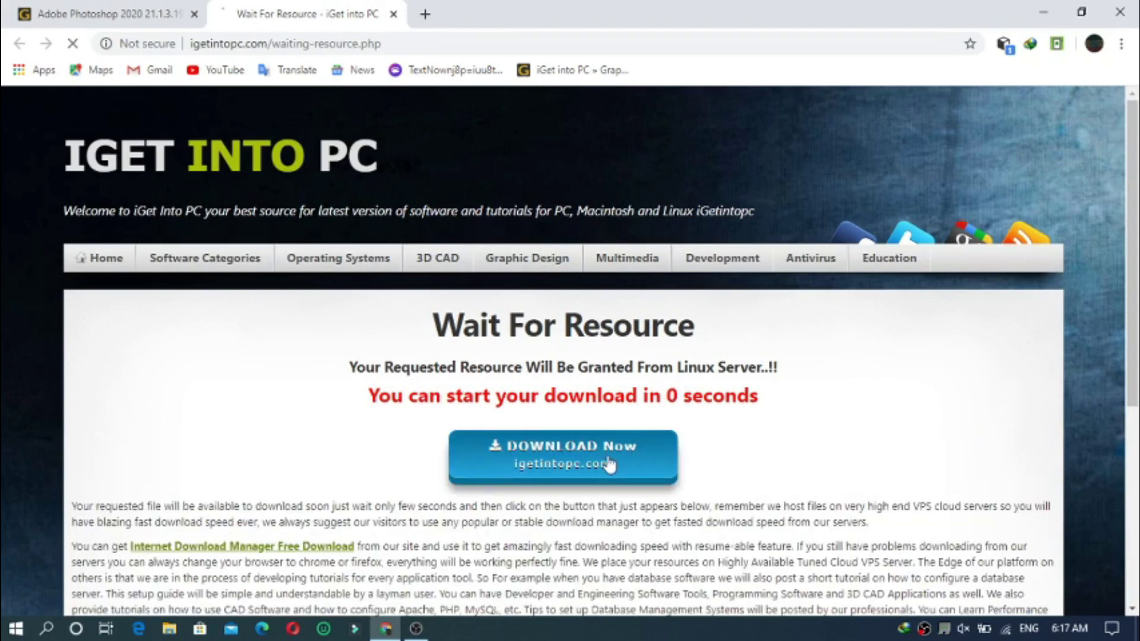
left_click(609, 465)
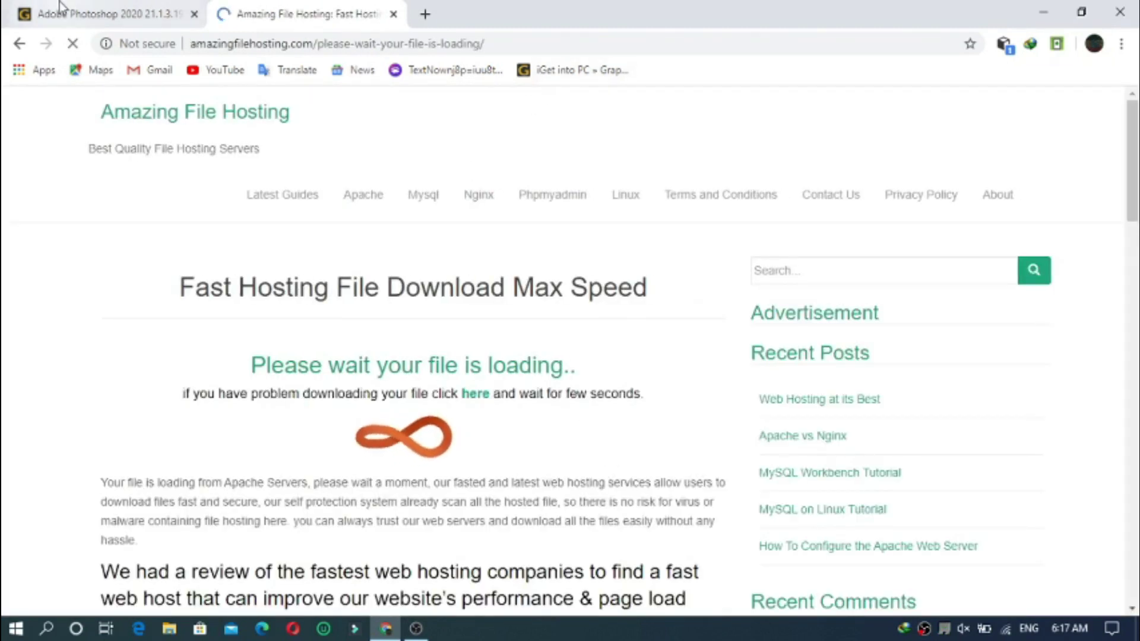
- Look through the Adobe Photoshop 2020 article while the file loads, minimizing the Download File Info window
left_click(107, 14)
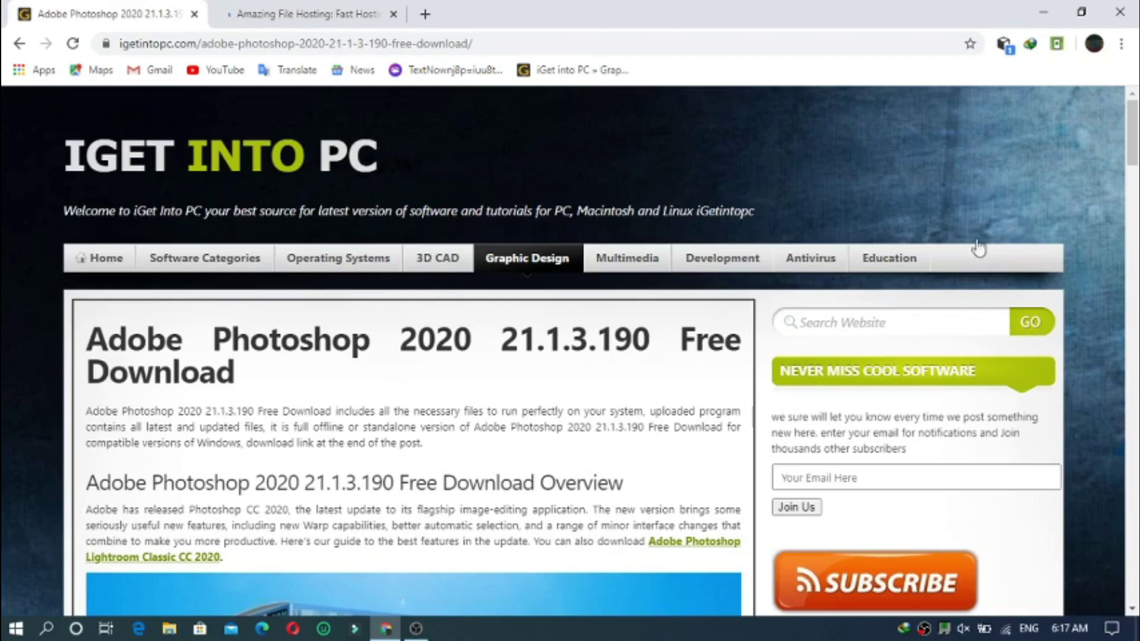
scroll(1006, 243, "down", 6)
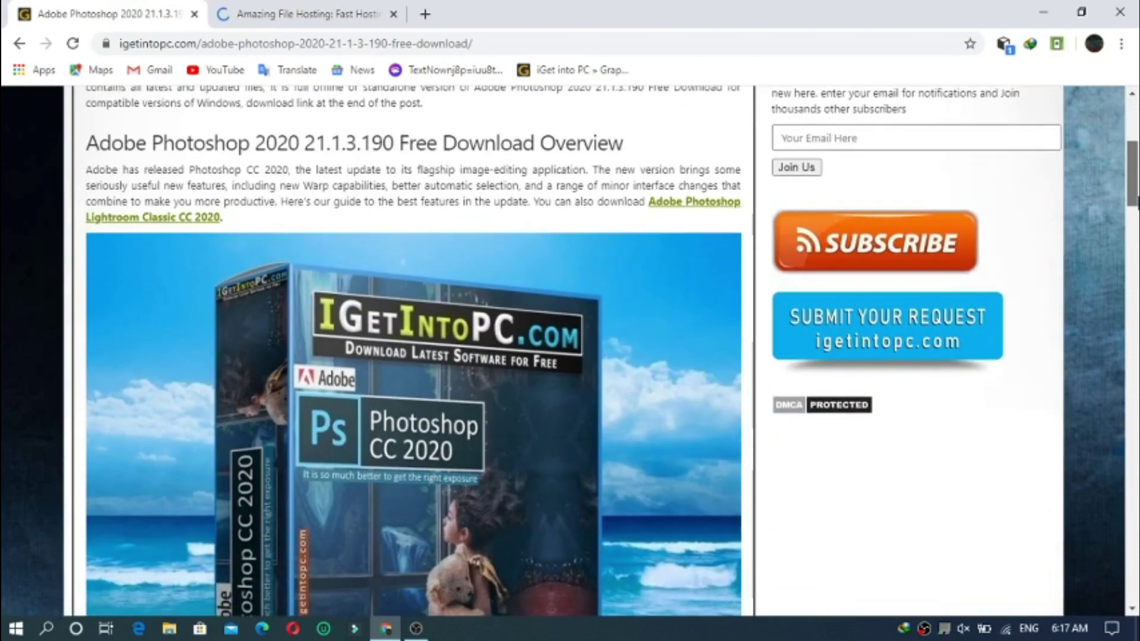
scroll(611, 350, "down", 1)
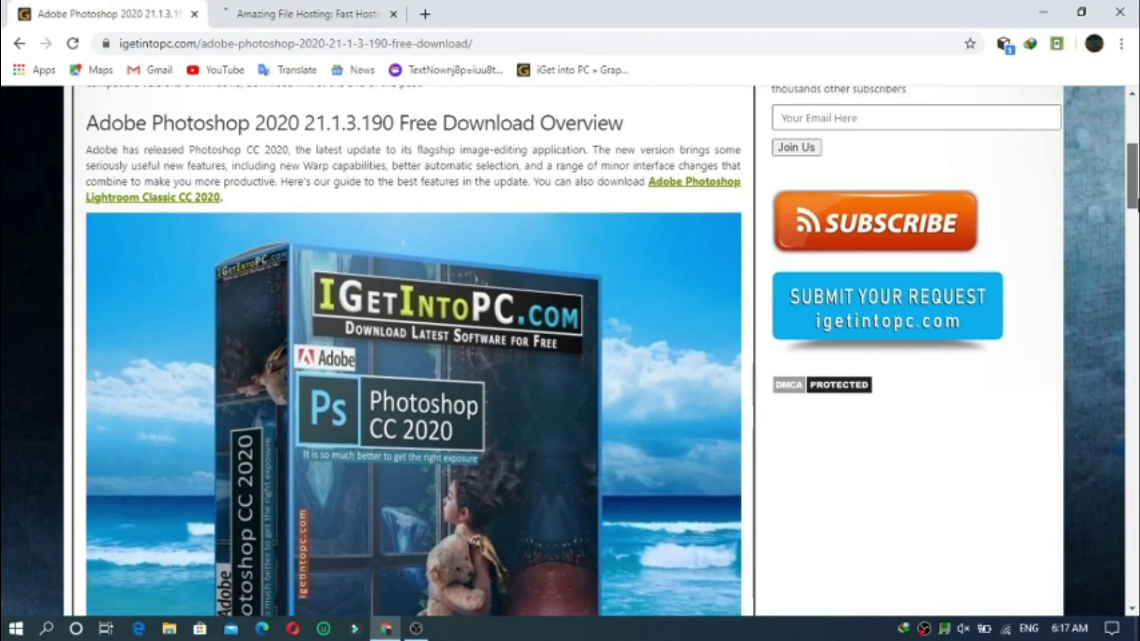
scroll(611, 351, "down", 1)
scroll(919, 276, "down", 10)
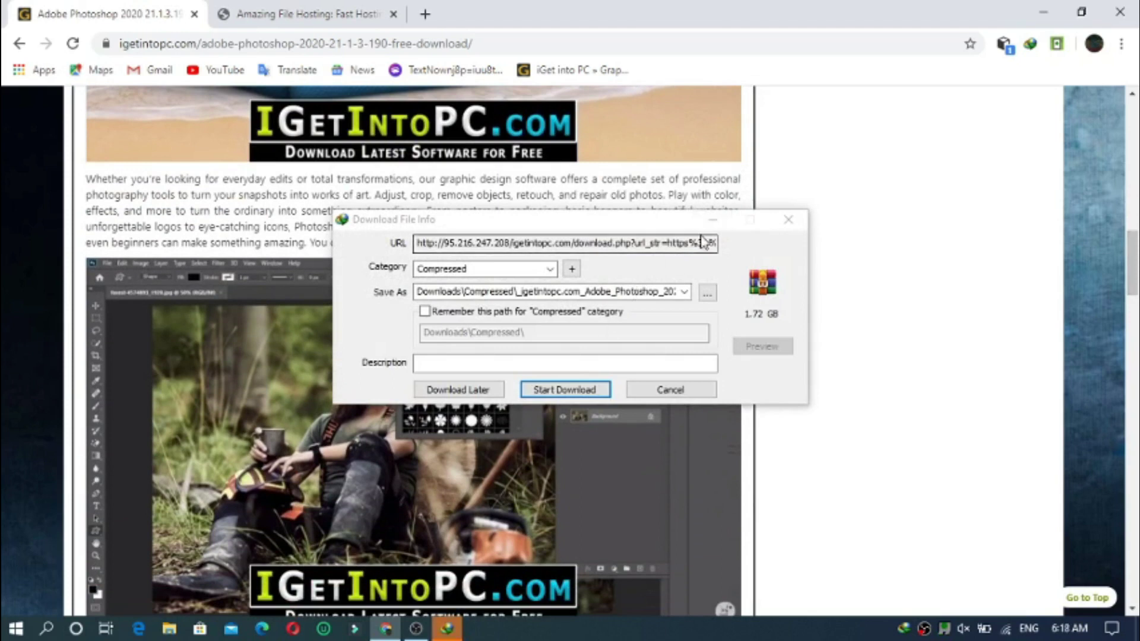
left_click(712, 219)
scroll(520, 349, "up", 5)
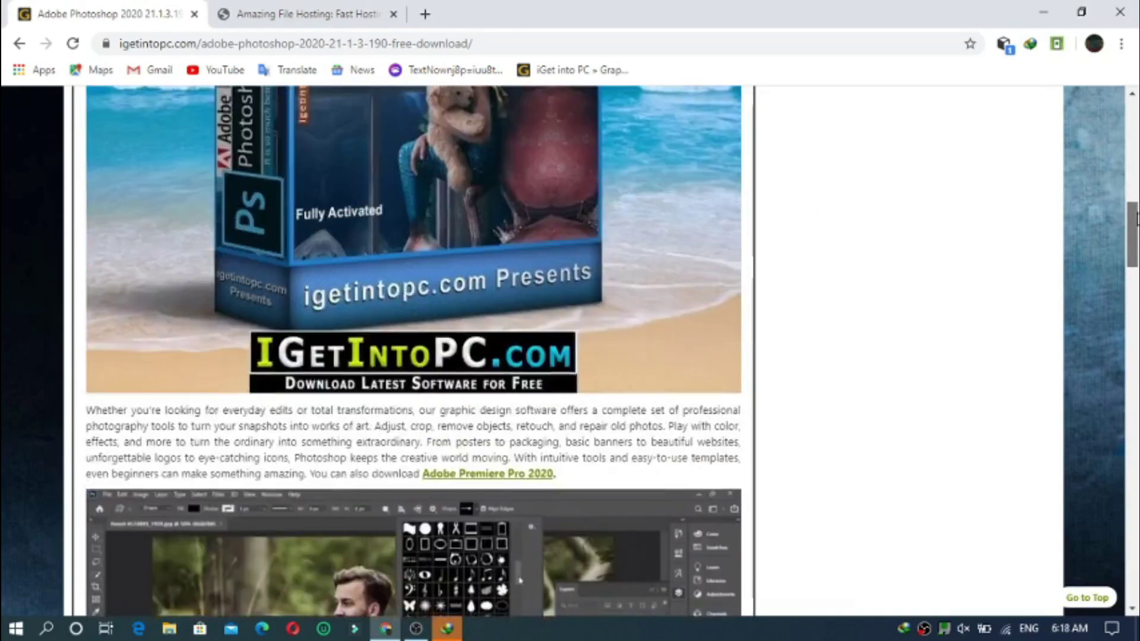
- Return to the Wait For Resource page, open its Internet Download Manager Free Download link and look through the listed builds
left_click(226, 13)
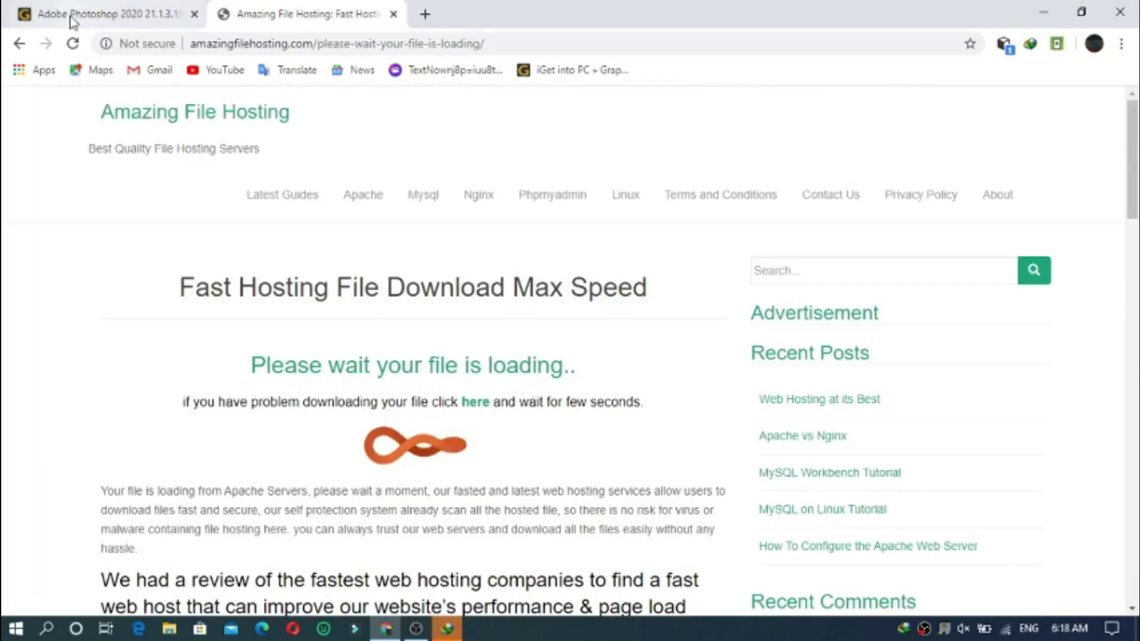
left_click(19, 43)
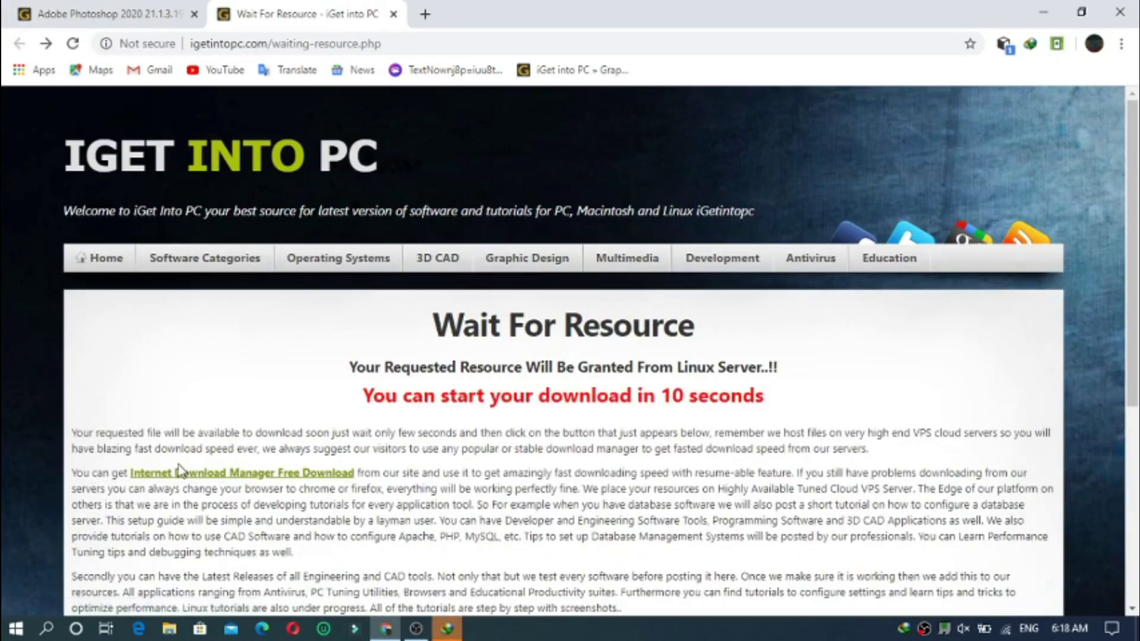
left_click(177, 474)
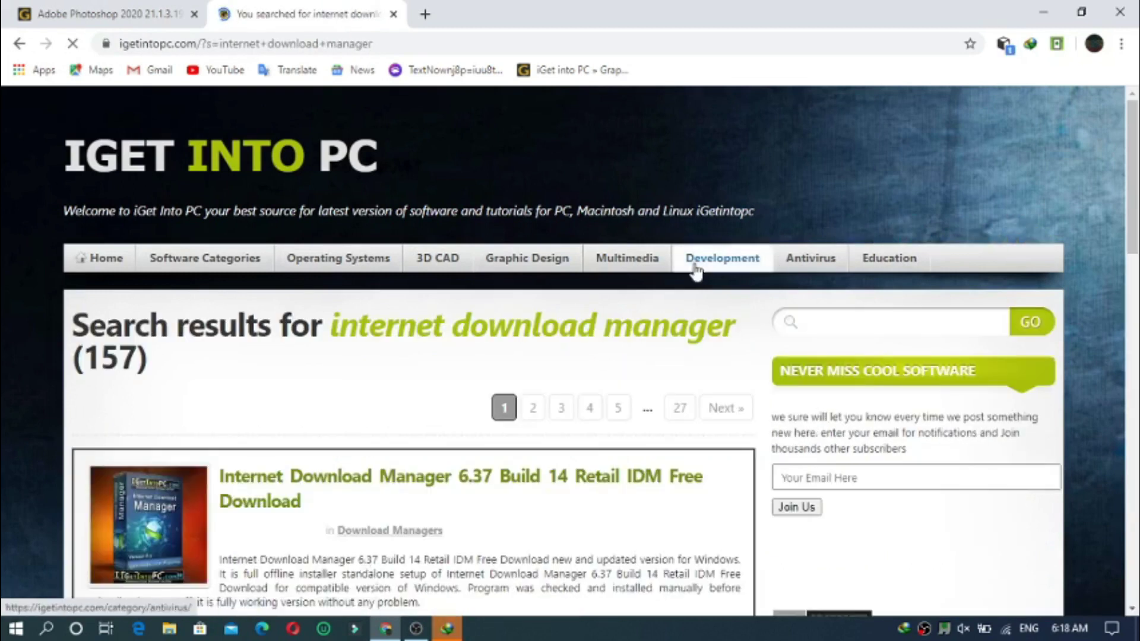
scroll(924, 297, "down", 10)
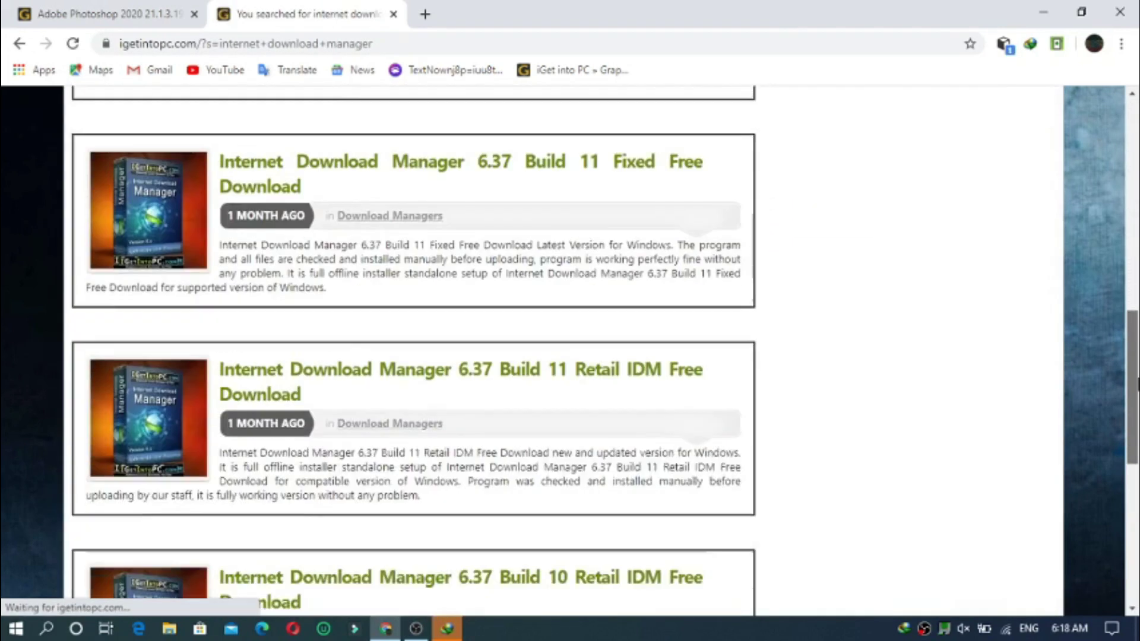
scroll(413, 350, "up", 3)
scroll(413, 350, "down", 2)
scroll(1044, 291, "up", 5)
- Start the Adobe Photoshop 2020 zip download from the minimized Download File Info window and pause it
left_click(448, 620)
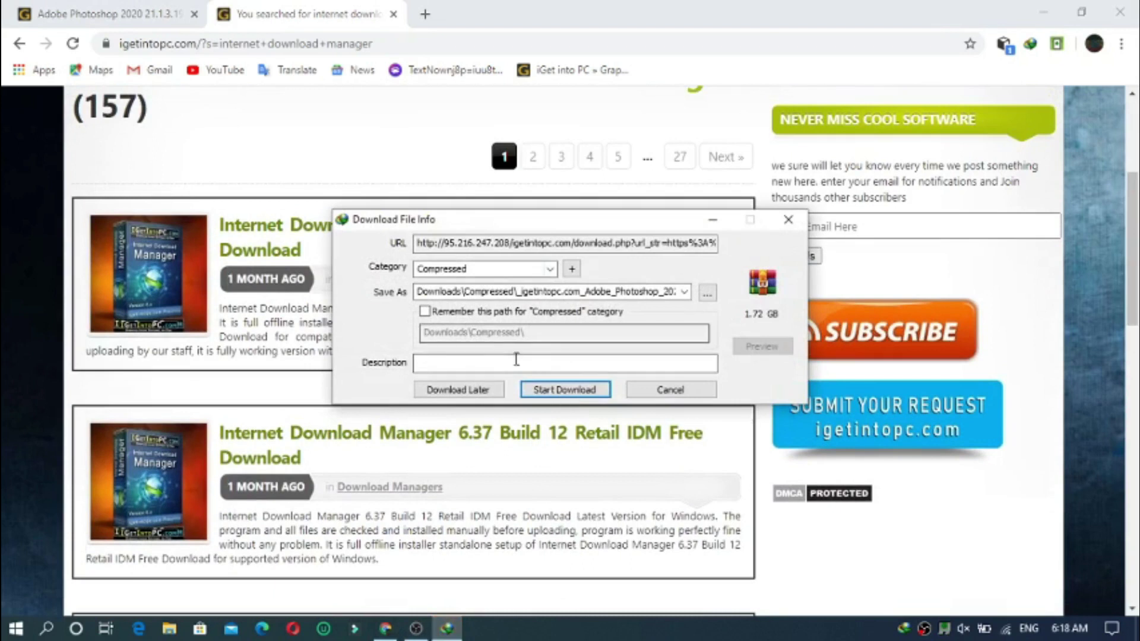
left_click(575, 393)
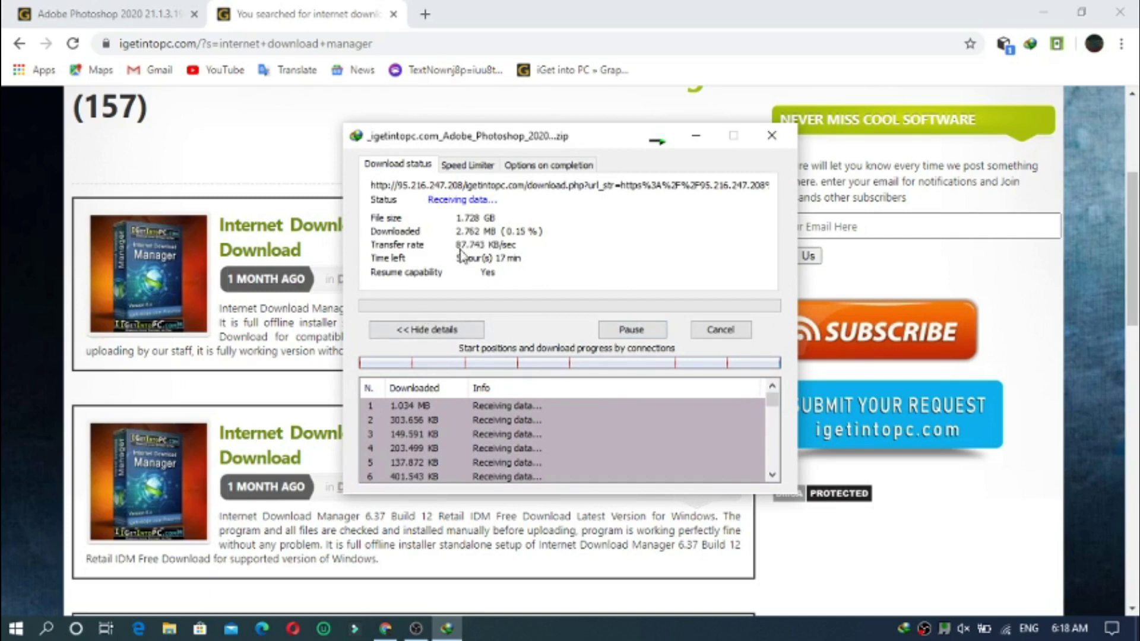
left_click(615, 330)
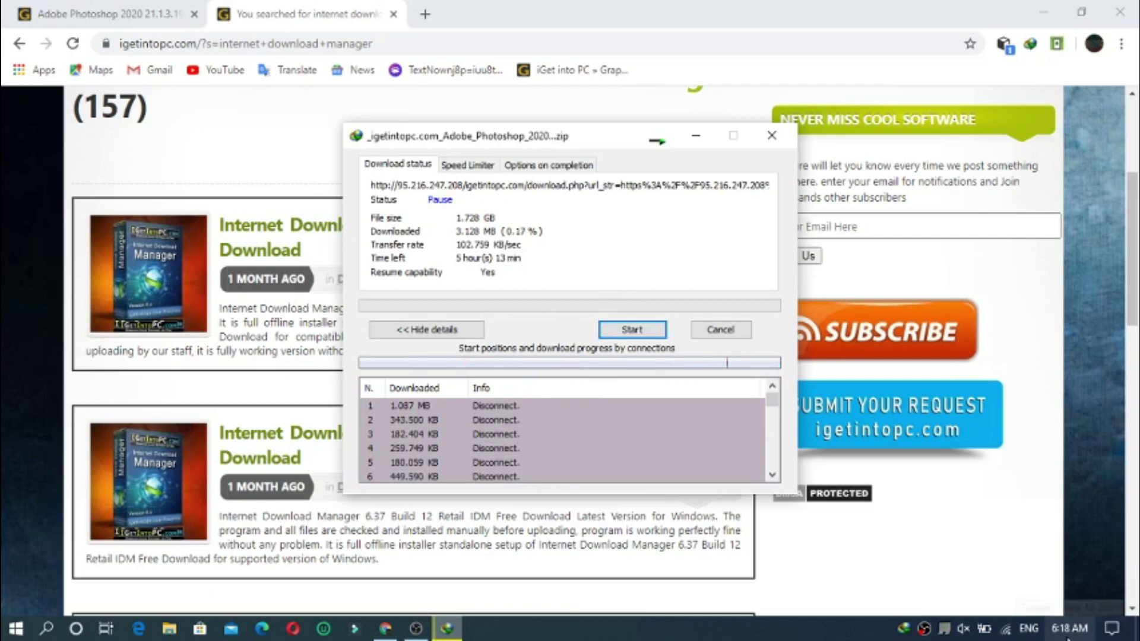
right_click(921, 634)
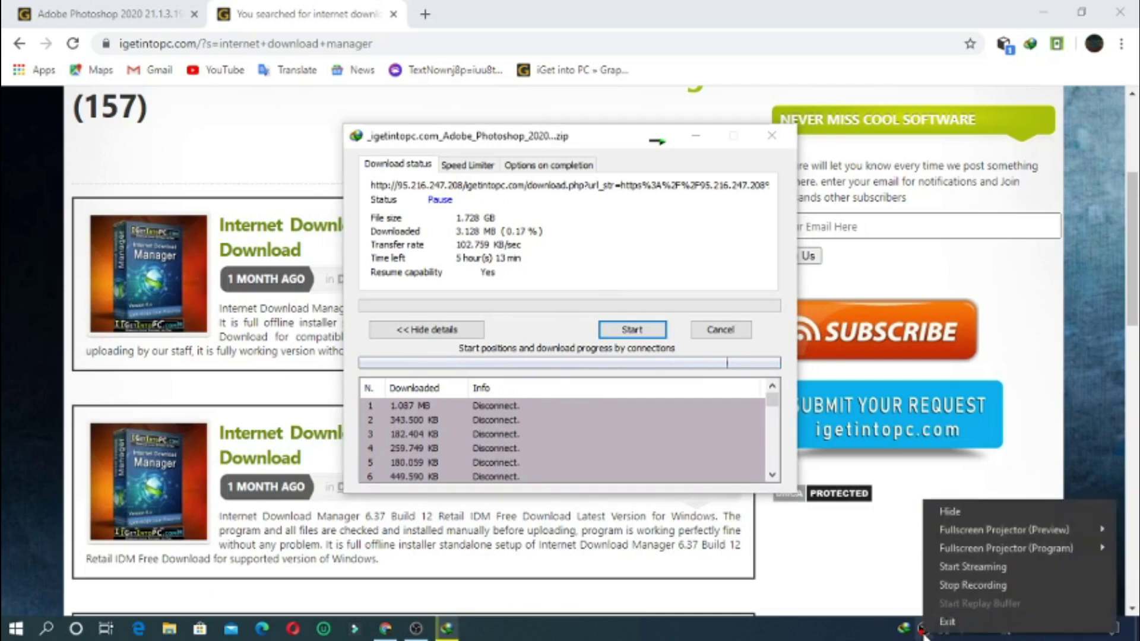
left_click(957, 587)
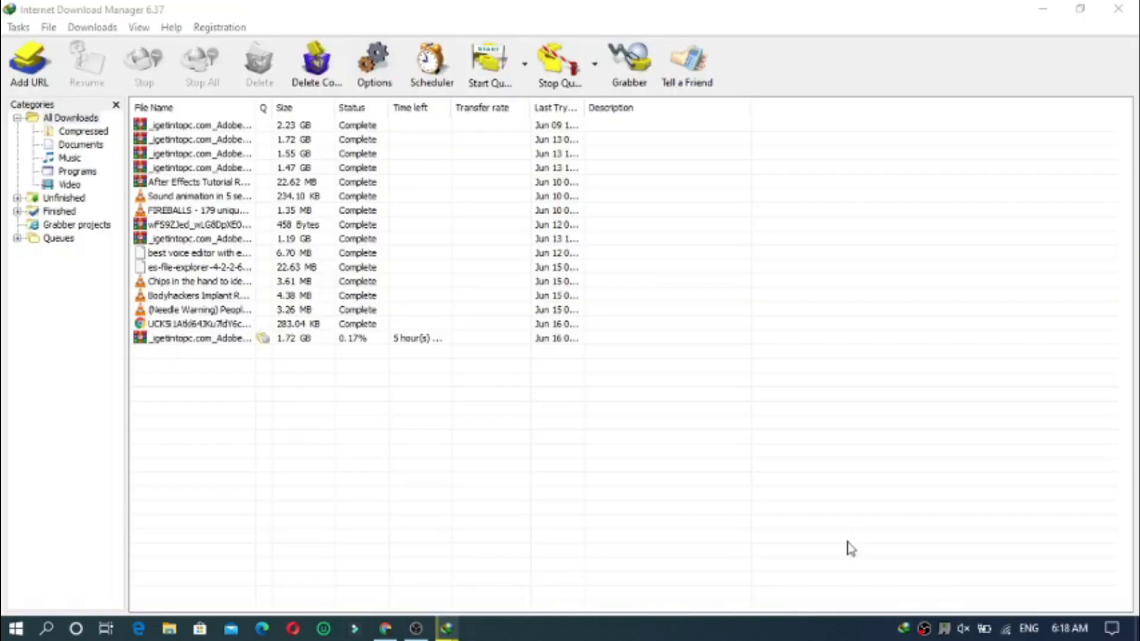
- Close the paused download's status window and view the file properties of the completed Adobe Photoshop 2020 zip in Internet Download Manager
mouse_move(447, 628)
left_click(356, 564)
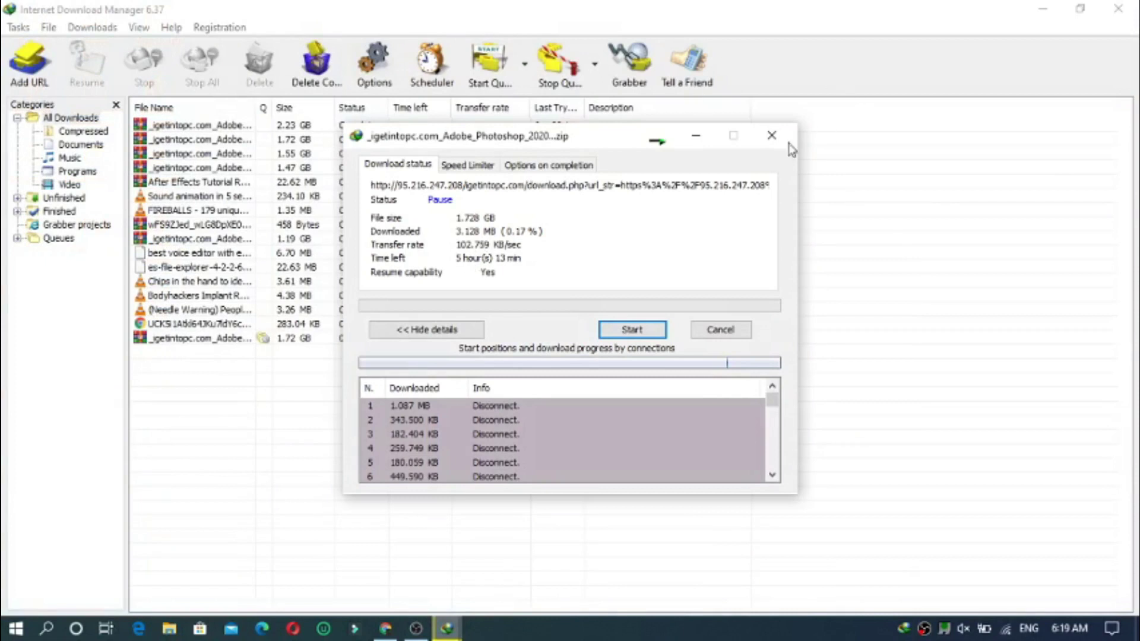
left_click(772, 135)
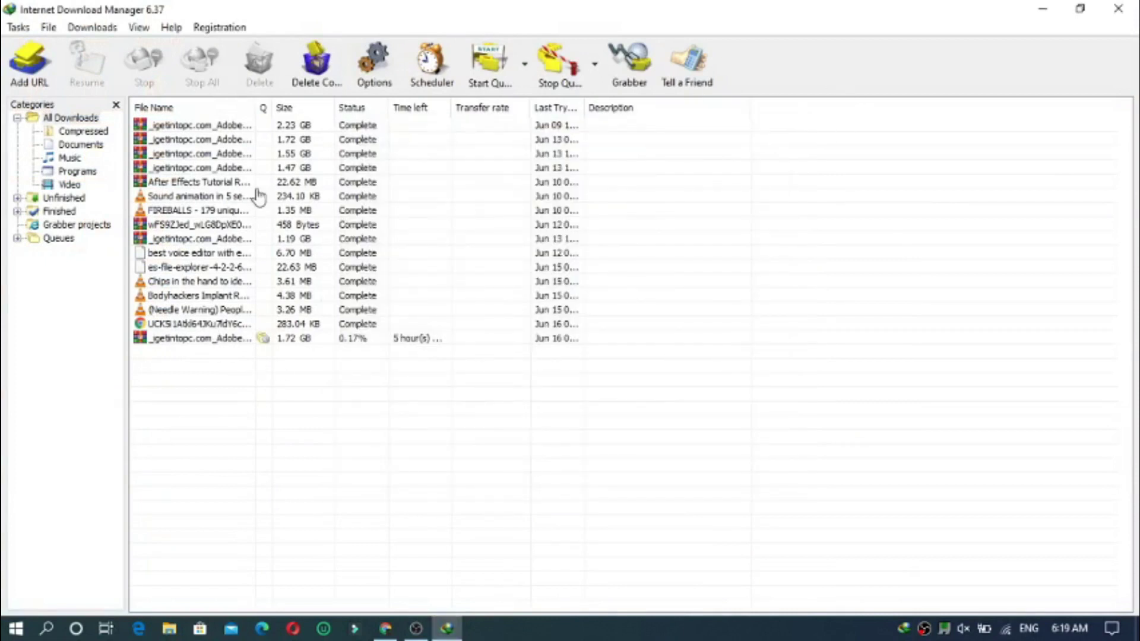
left_click(243, 145)
double_click(243, 145)
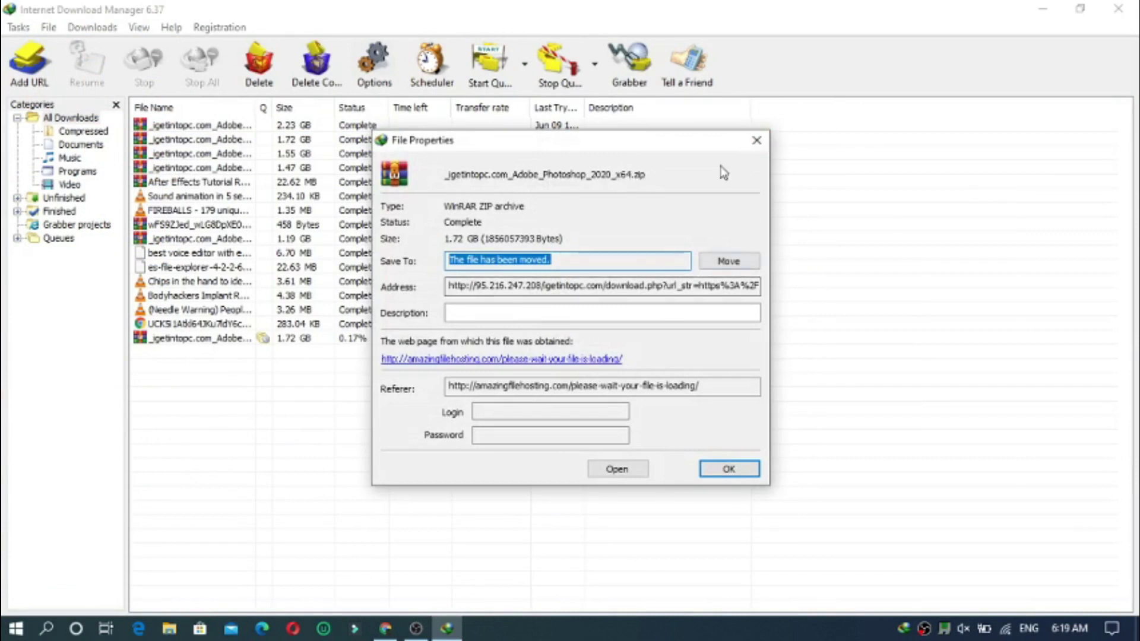
left_click(754, 139)
- Switch to File Explorer and open the _igetintopc.com_Adobe_Photoshop_2020_x64 folder under D:\apps\adobe products
left_click(176, 634)
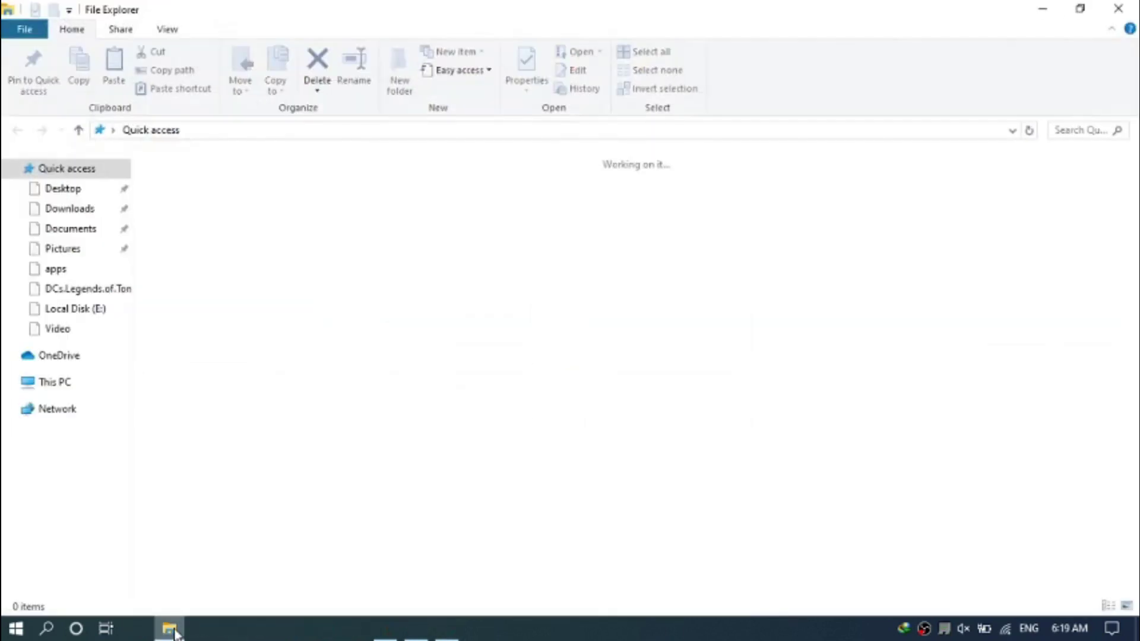
left_click(76, 562)
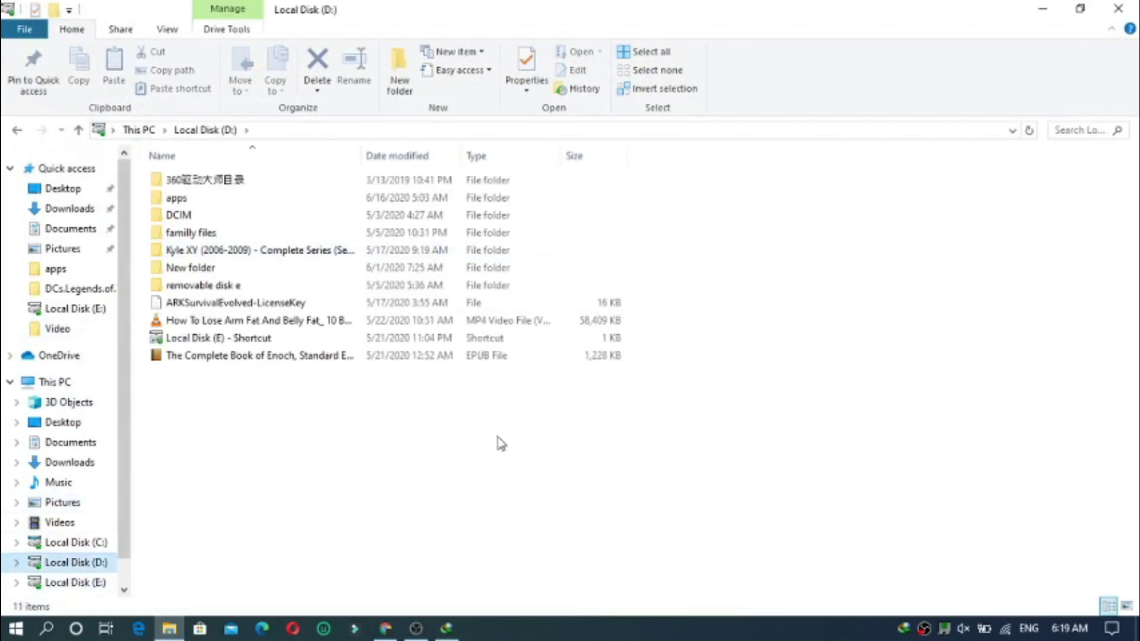
left_click(260, 203)
double_click(261, 205)
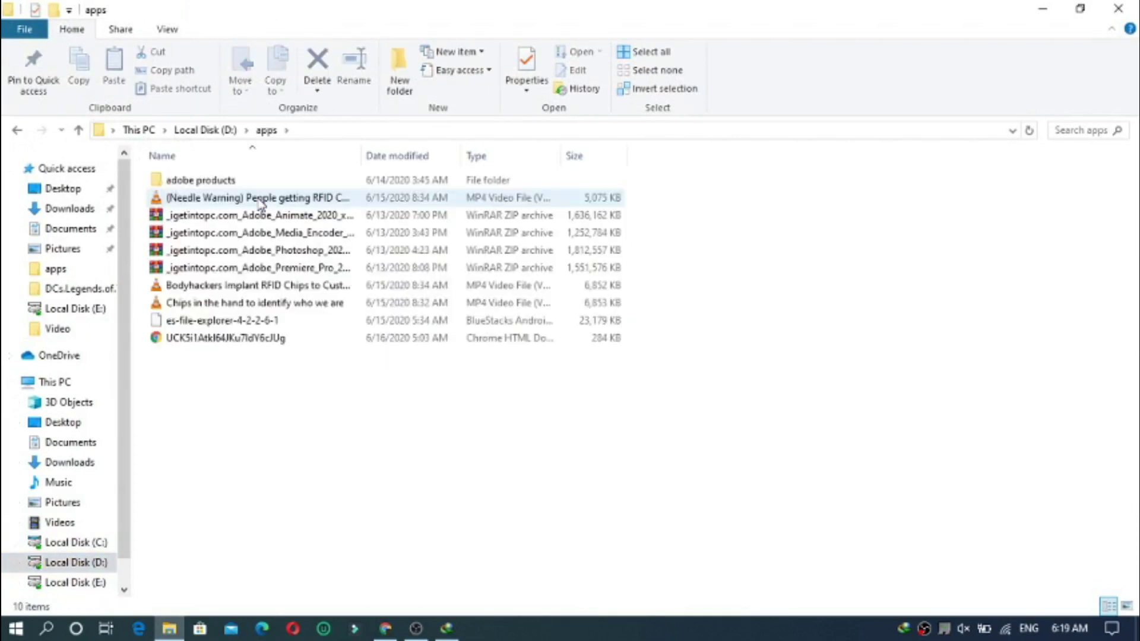
double_click(308, 180)
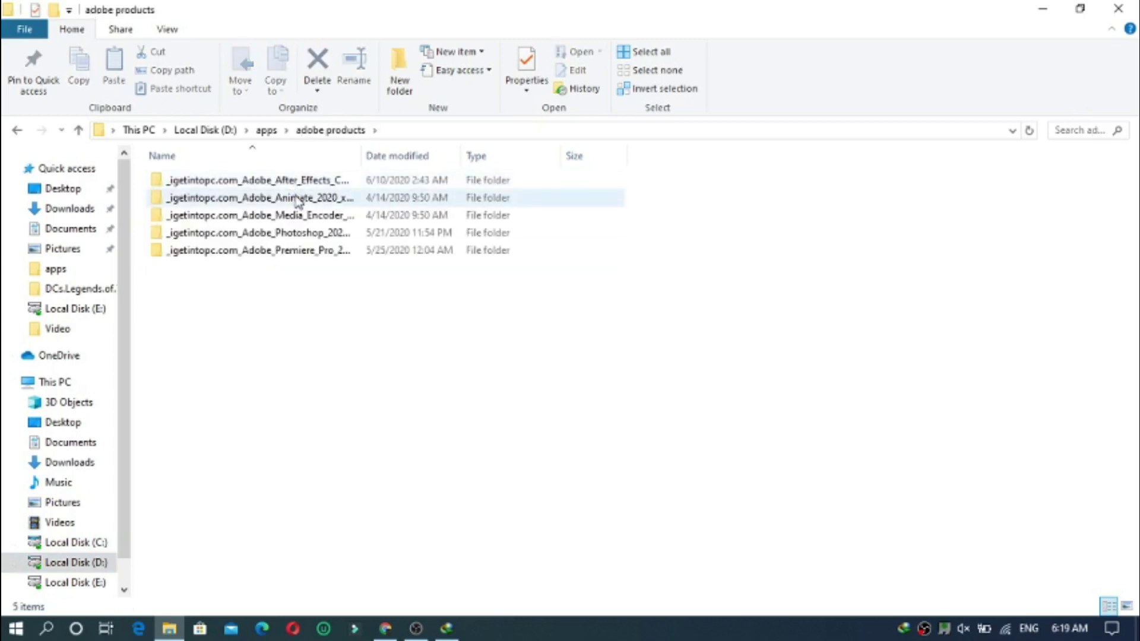
double_click(311, 232)
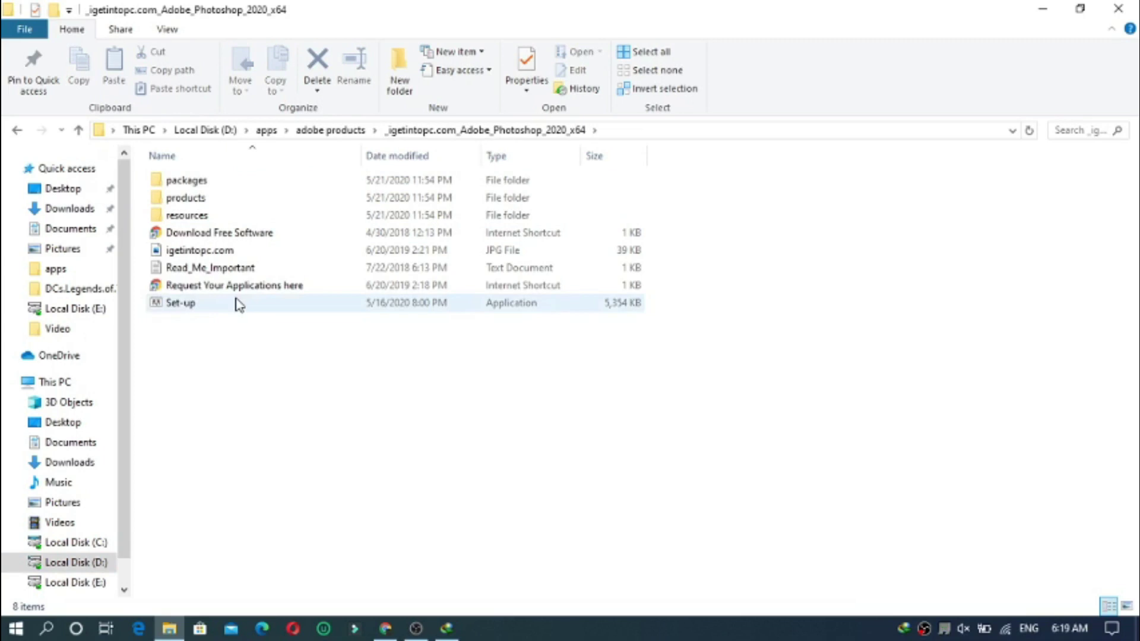
- Run Set-up with administrator permission and start installing Photoshop 2020 with language English (North America) at the default location
left_click(238, 303)
double_click(237, 304)
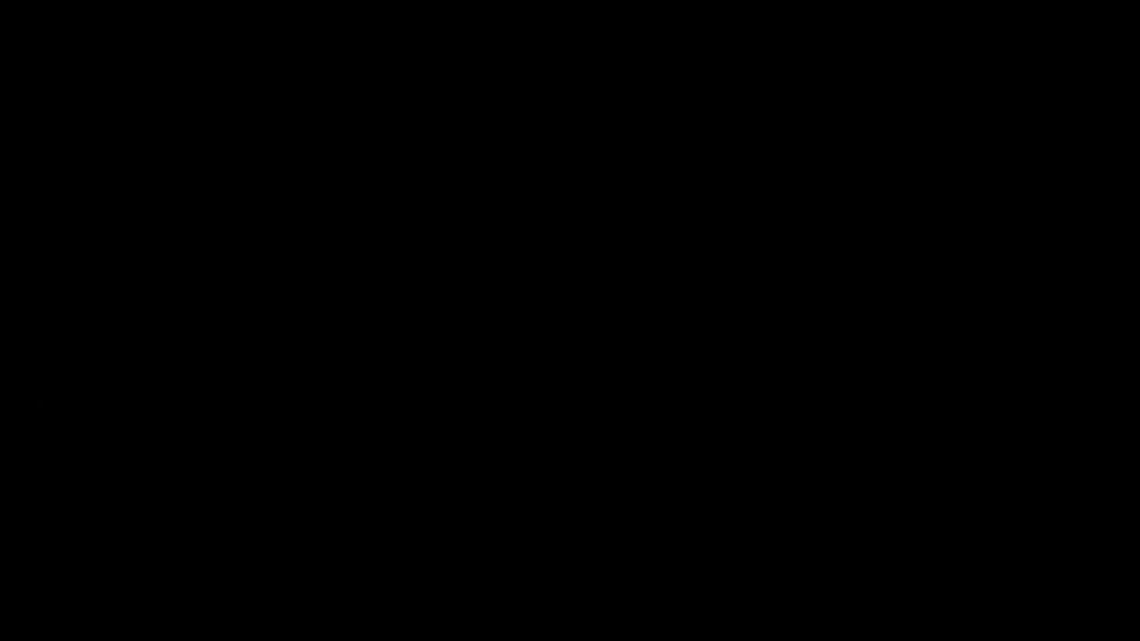
left_click(509, 446)
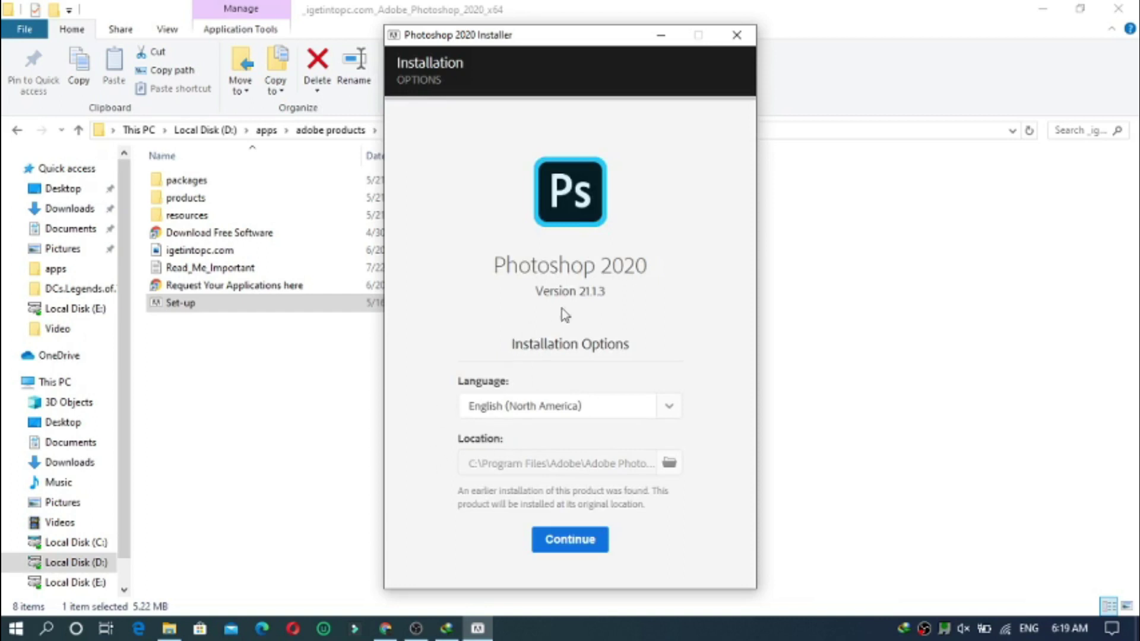
left_click(567, 549)
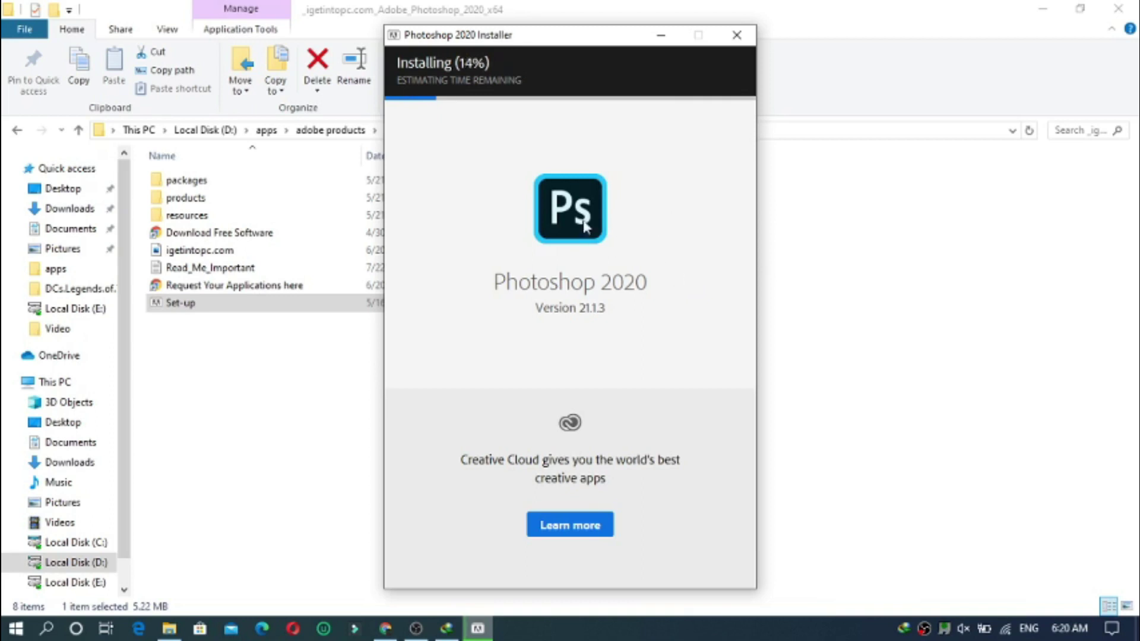
right_click(926, 628)
left_click(936, 577)
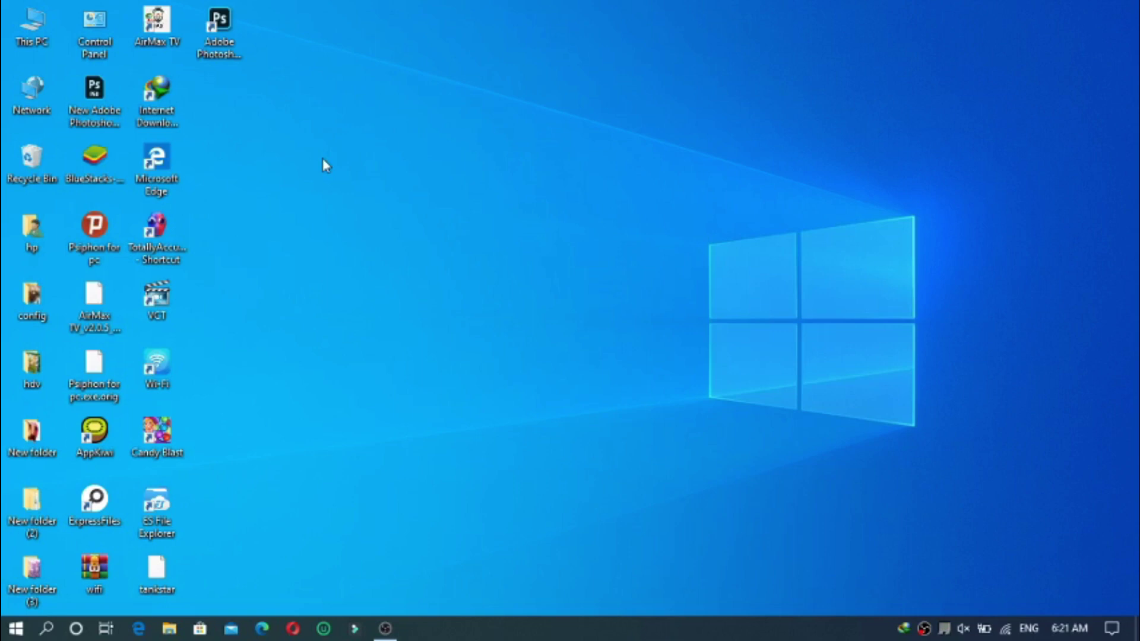
- Launch Adobe Photoshop from the desktop and create a document with the Default Photoshop Size preset, 7 x 5 in at 300 ppi
double_click(216, 19)
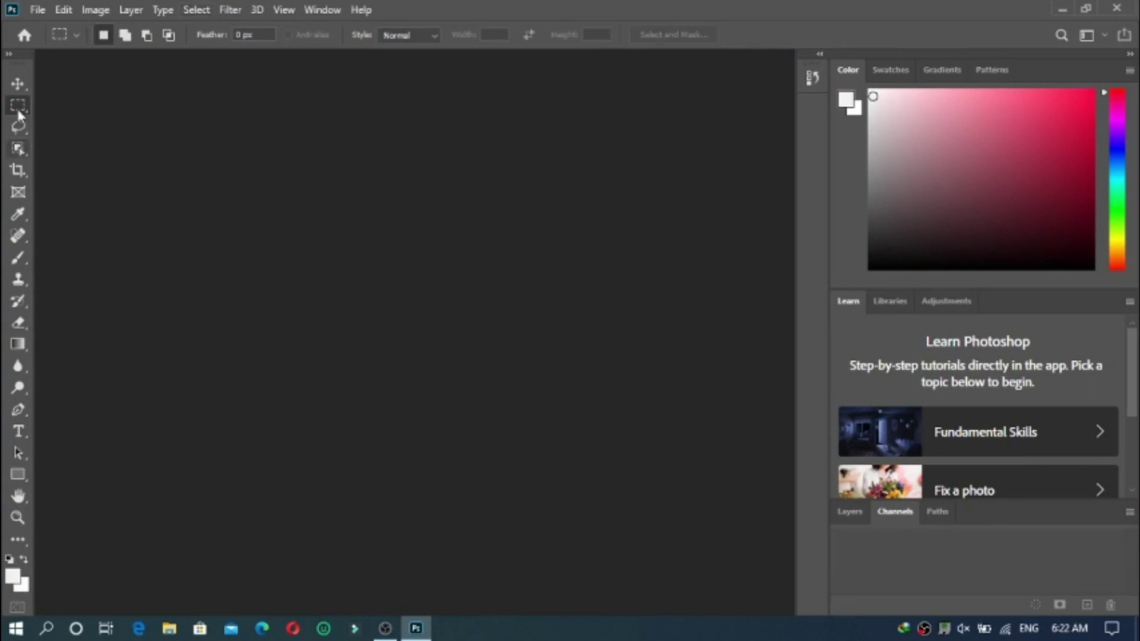
left_click(40, 10)
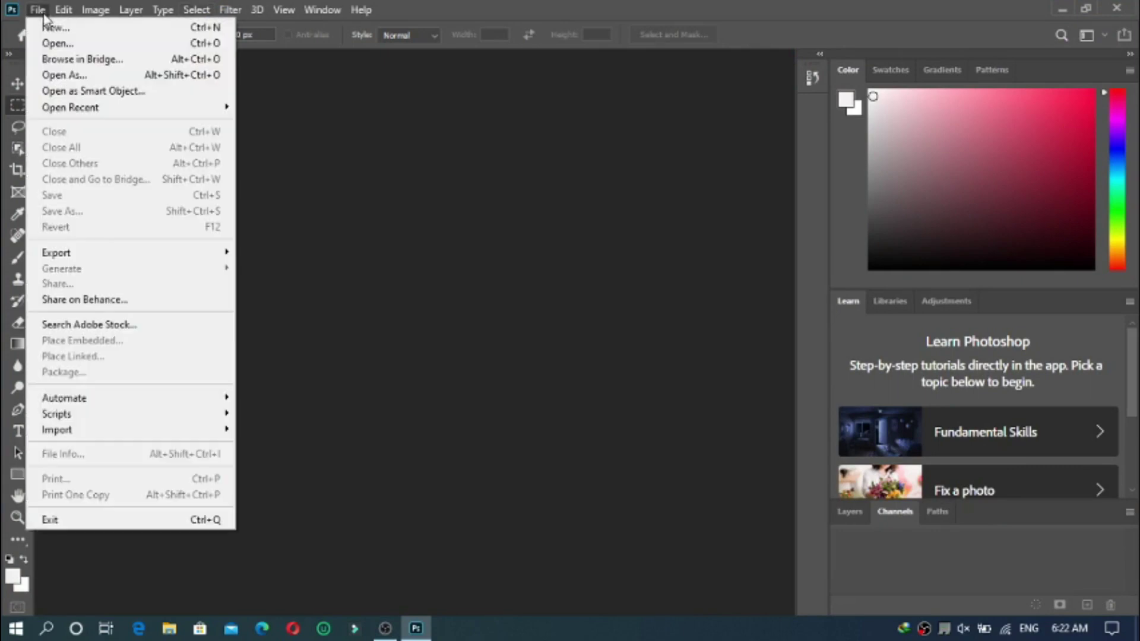
left_click(105, 28)
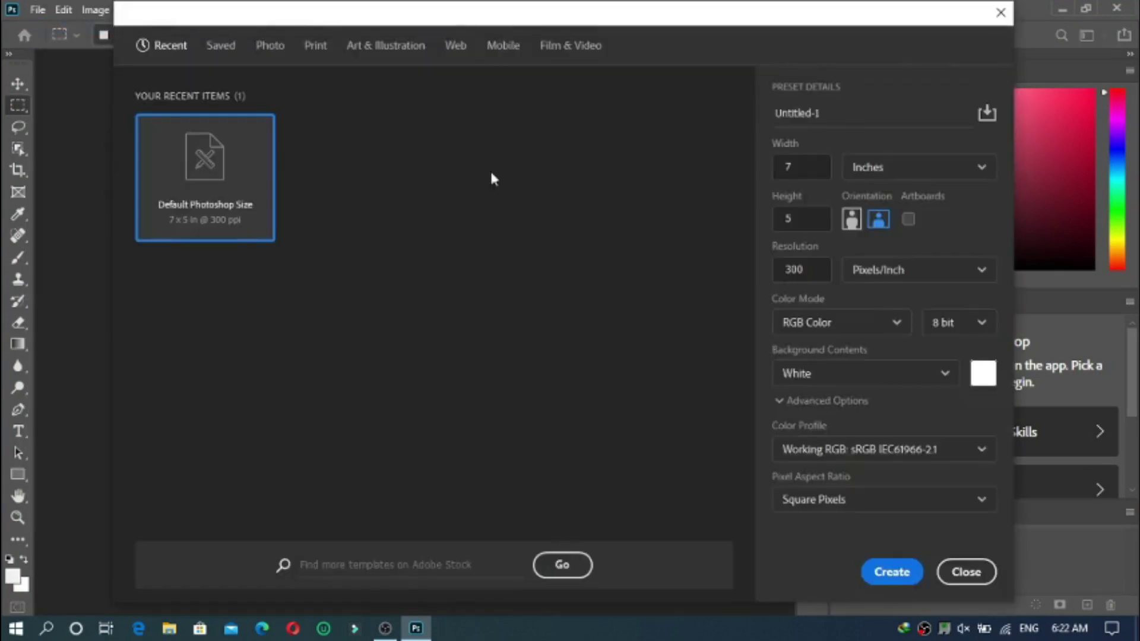
left_click(895, 569)
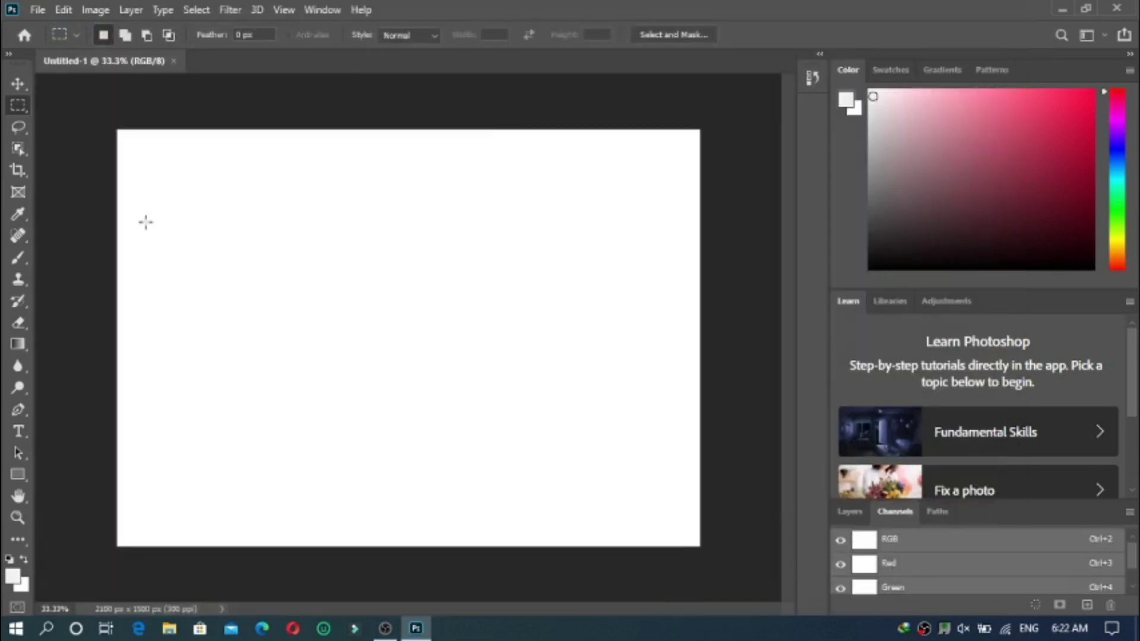
- Try out several rectangular marquee selections on the canvas, finishing with a narrow vertical one left of its centre
left_click_drag(146, 222, 420, 450)
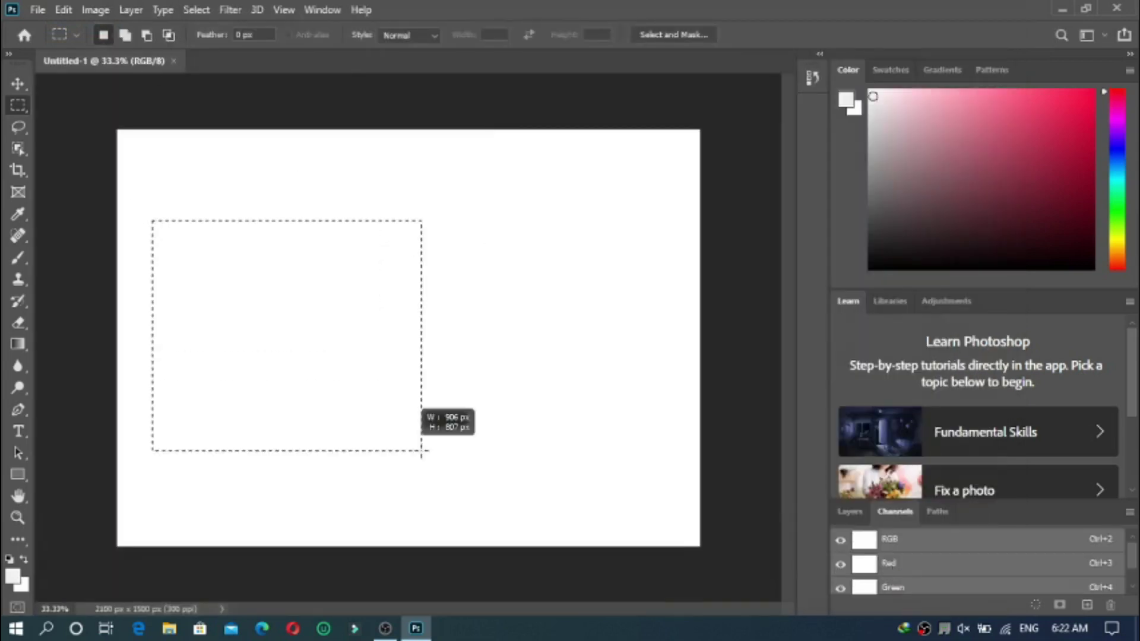
left_click_drag(234, 262, 509, 305)
left_click_drag(389, 232, 265, 219)
left_click_drag(277, 294, 288, 414)
- Choose the Brush tool, set its size to 59 px and pick a pinkish red as the foreground color
left_click(16, 304)
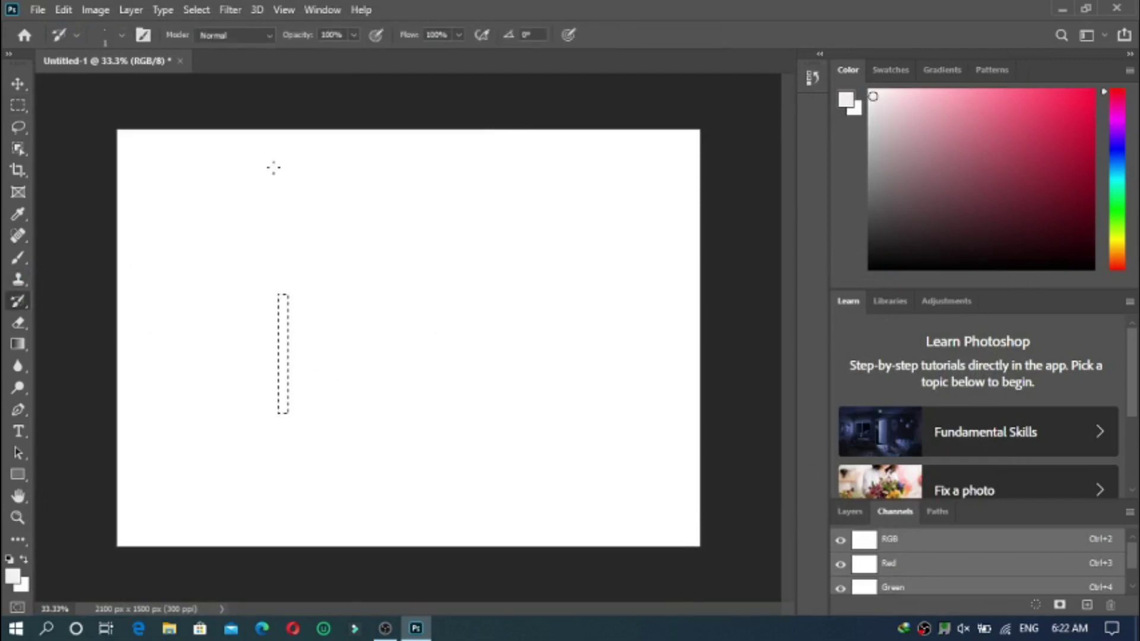
left_click(18, 257)
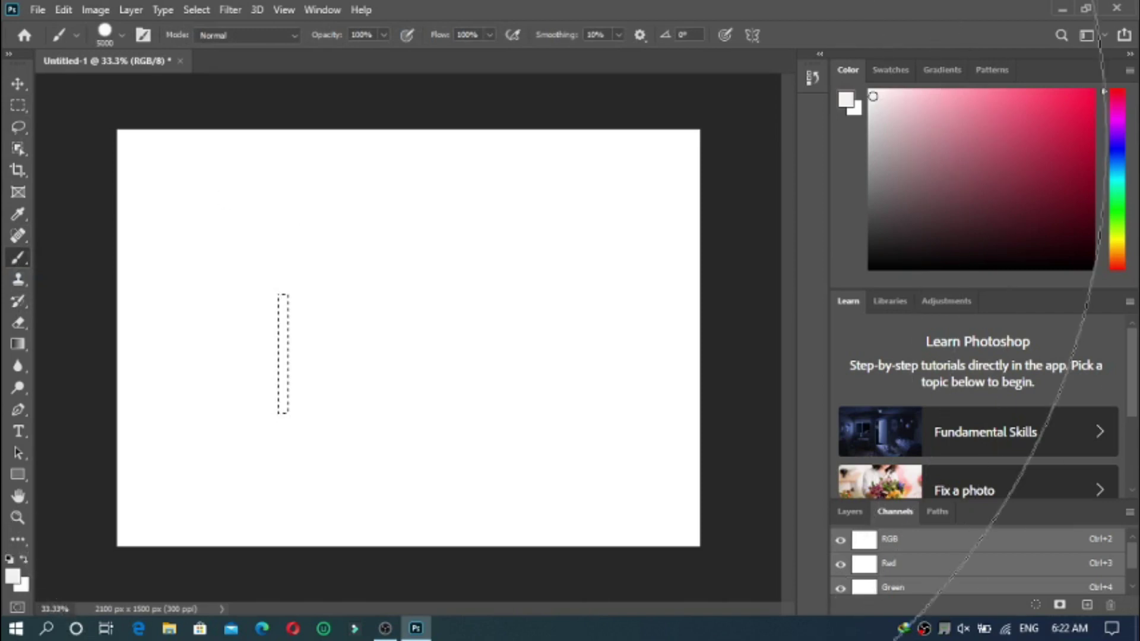
left_click(122, 35)
left_click(101, 87)
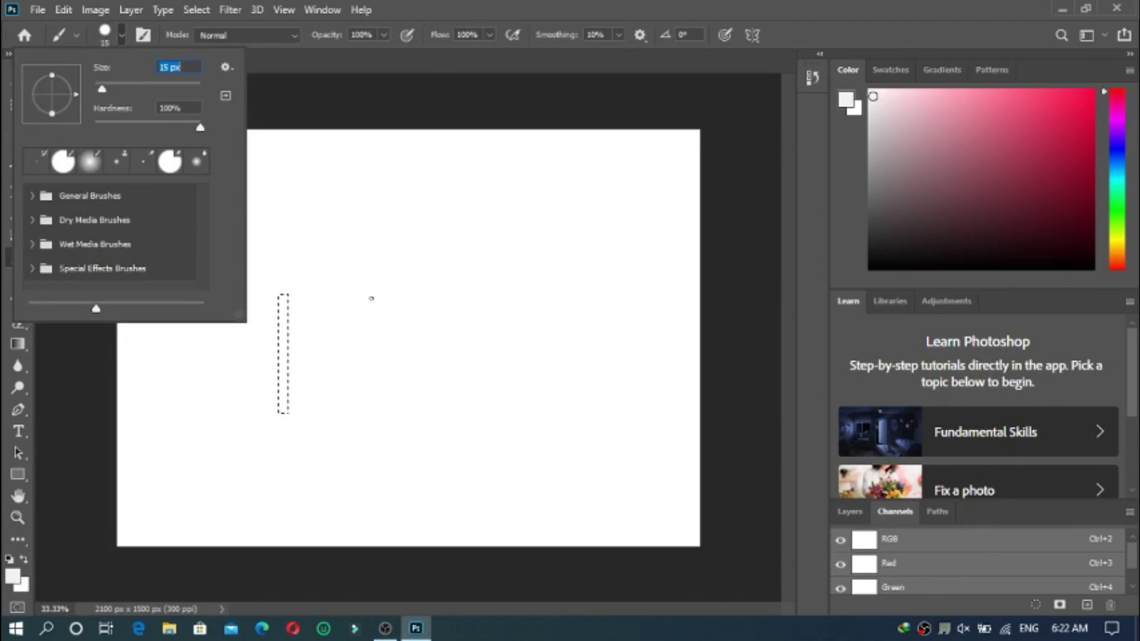
type("55")
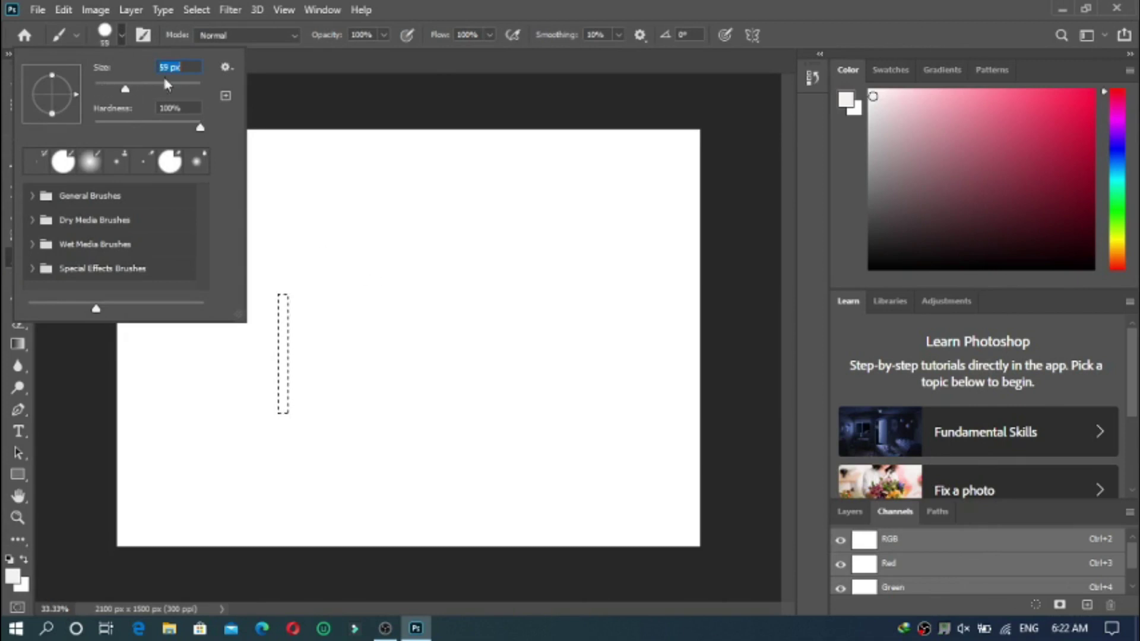
key("Return")
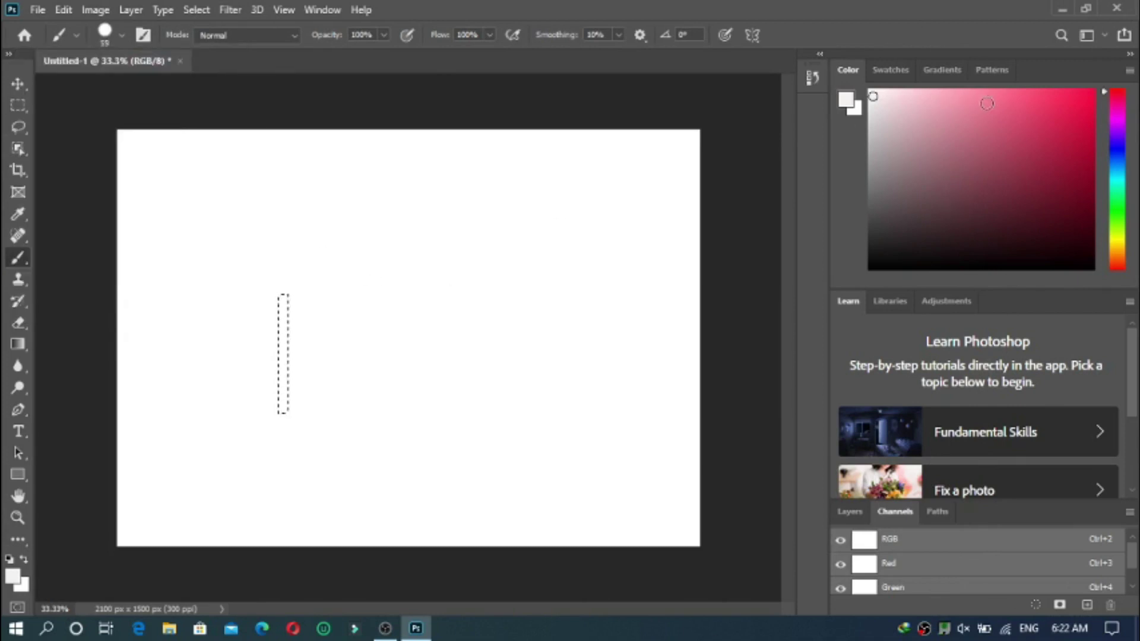
left_click(918, 95)
left_click(1031, 96)
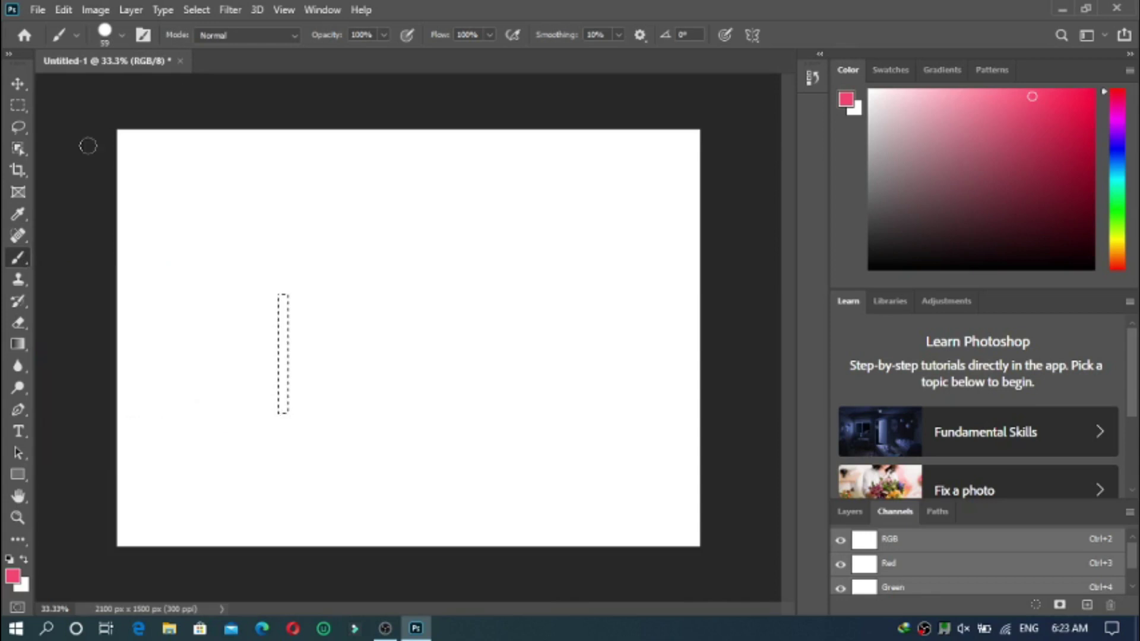
- Look through the Brush tool's presets and the brush picker on the canvas, including the Dry Media Brushes group
left_click(60, 35)
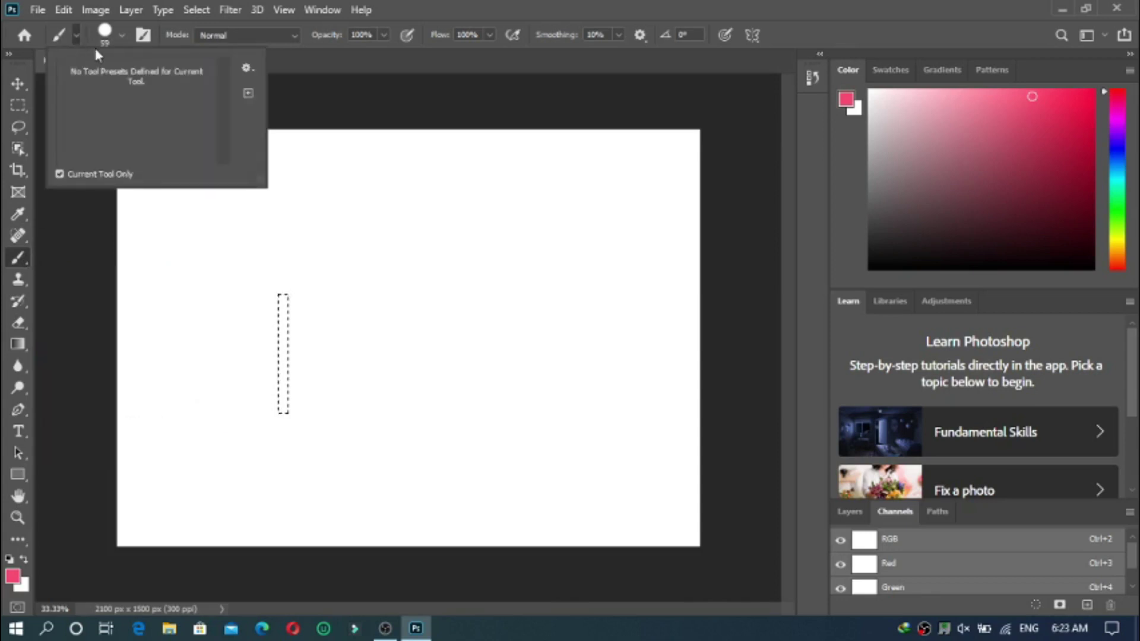
left_click(63, 36)
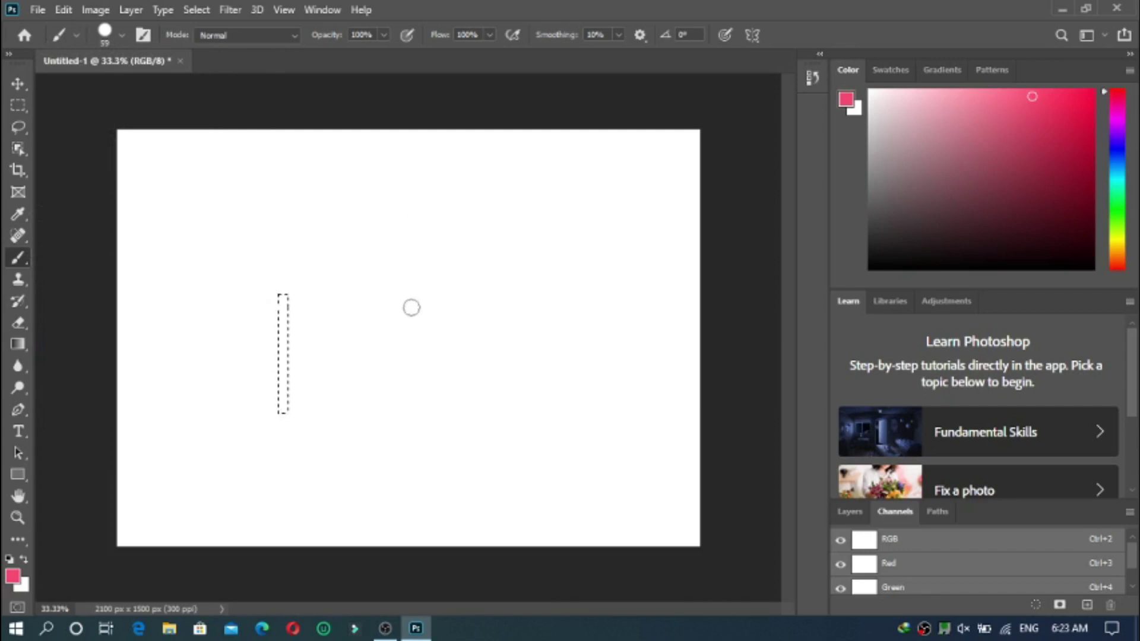
right_click(410, 306)
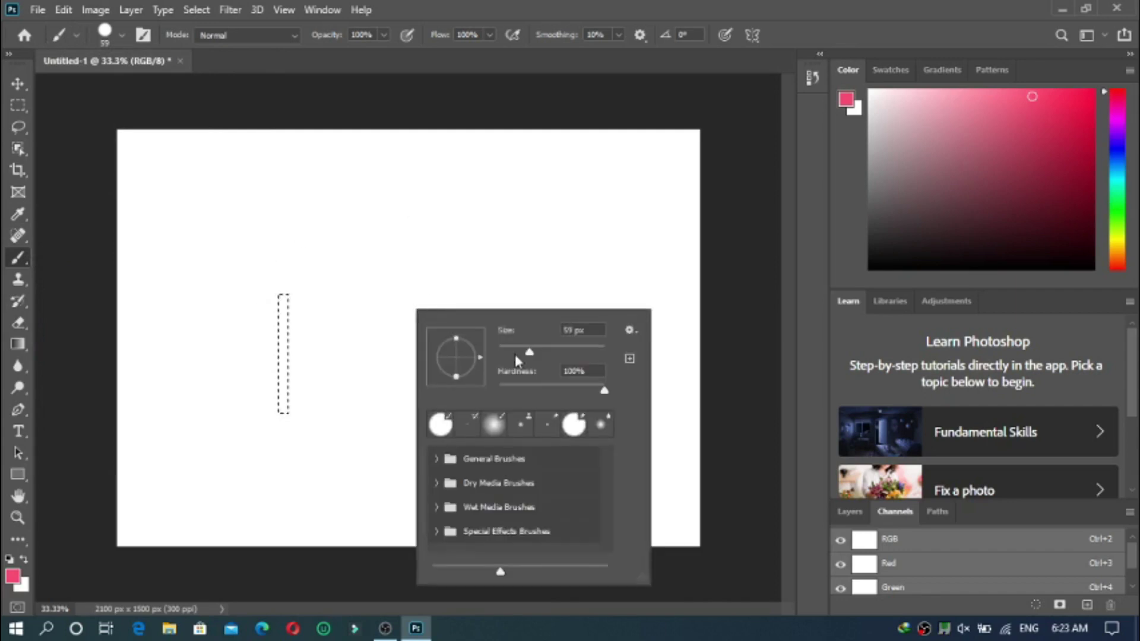
left_click(440, 424)
left_click(436, 484)
left_click(435, 484)
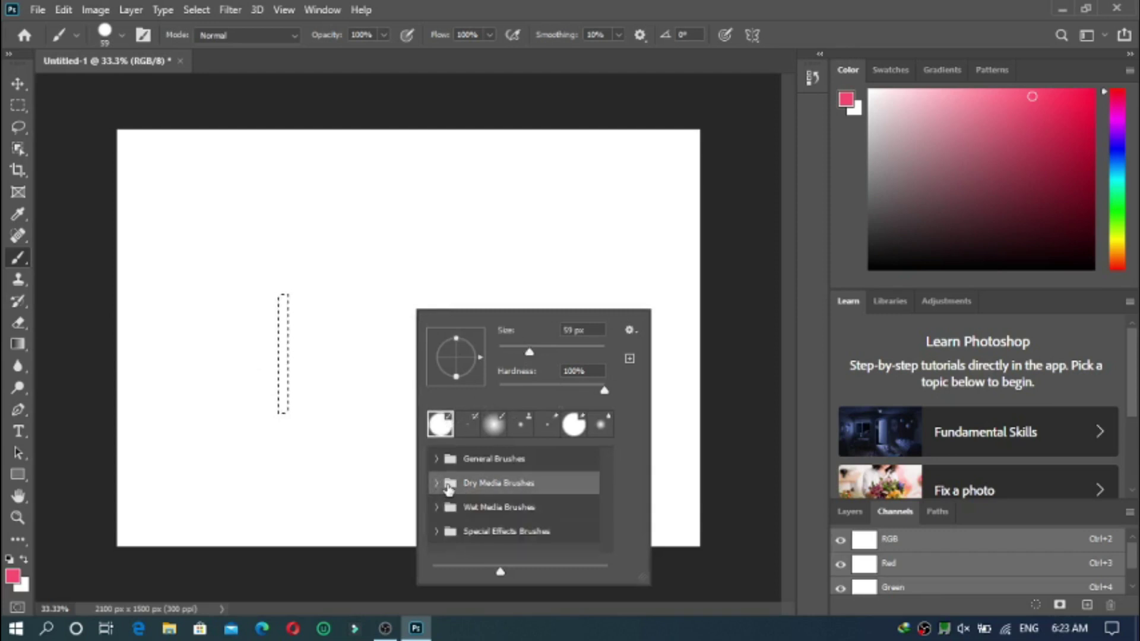